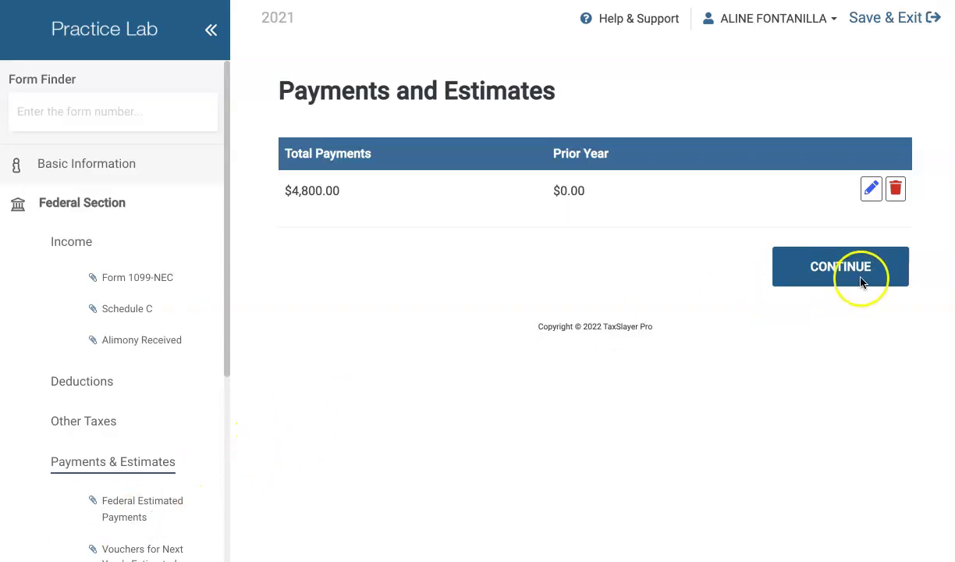
Open the total payments entry for editing, and review the payer's name, address and TIN on Form 1099-NEC.
left_click(874, 186)
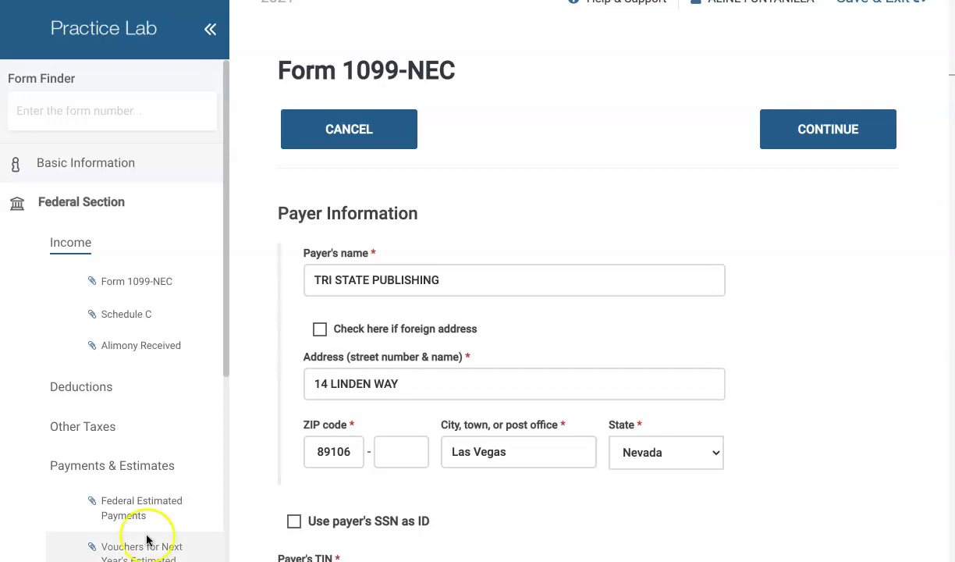
left_click(443, 427)
scroll(482, 427, "down", 1)
left_click(379, 500)
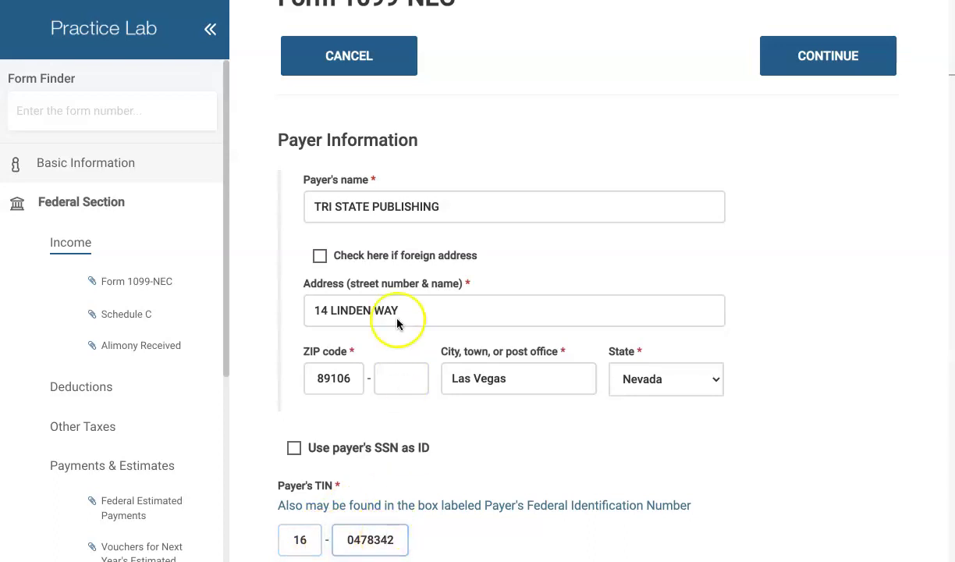
left_click(393, 220)
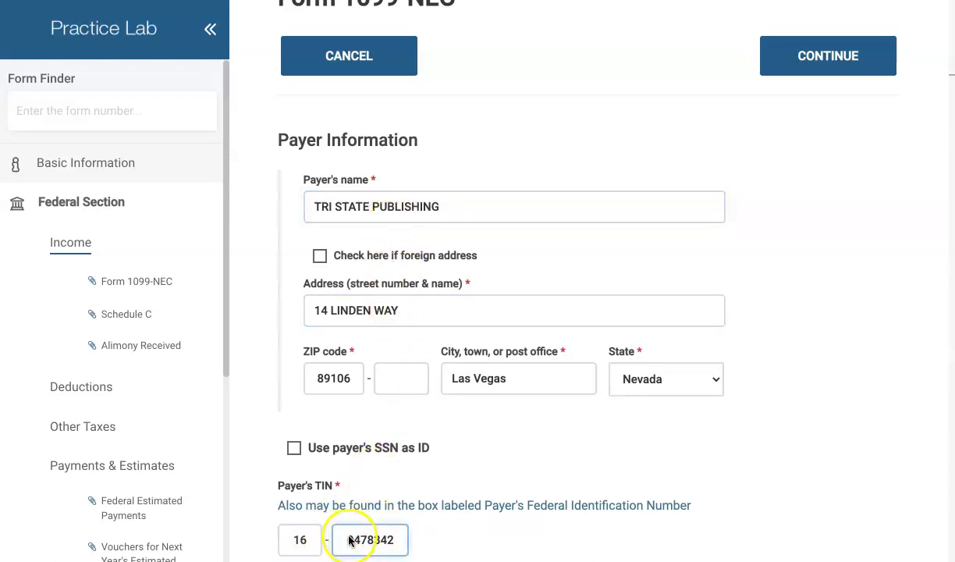
left_click(312, 545)
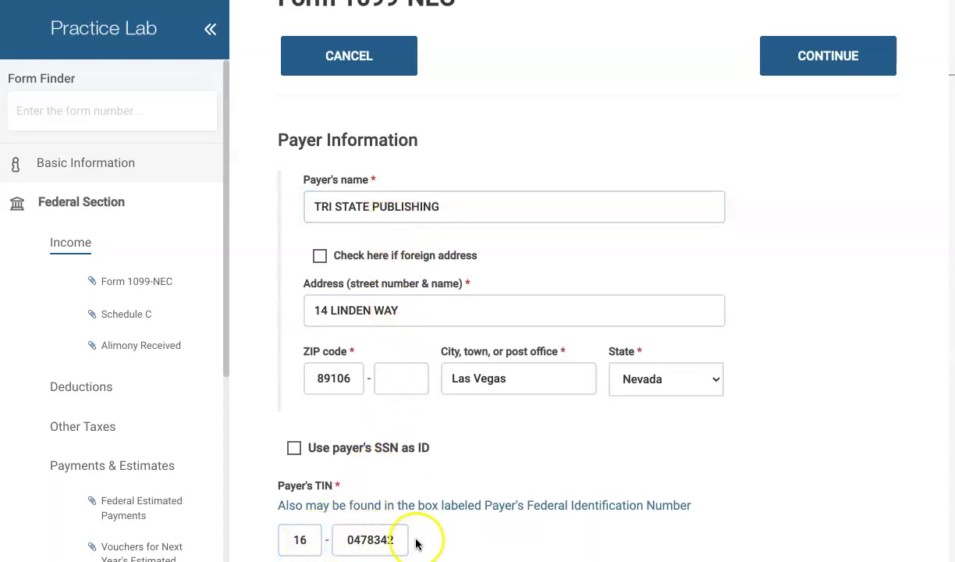
left_click(428, 208)
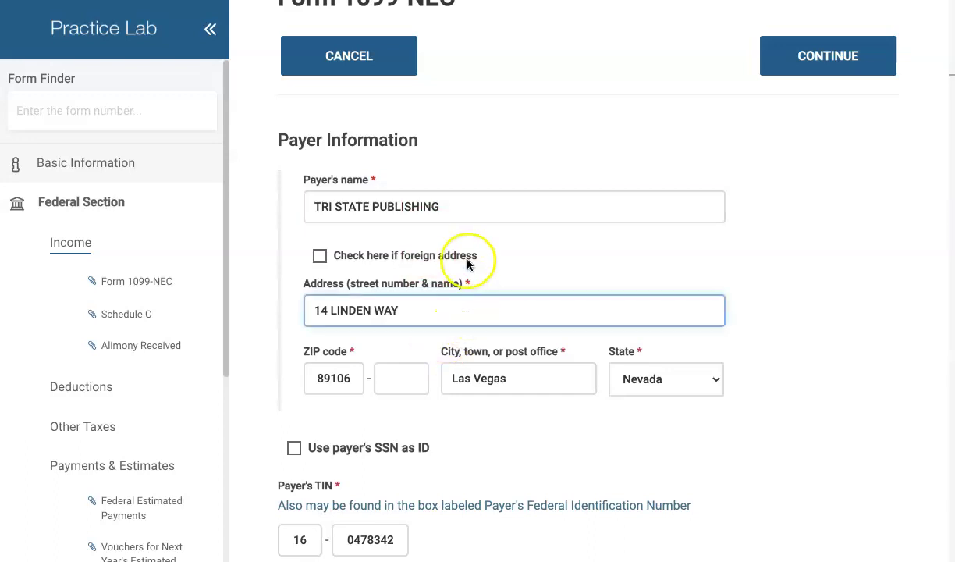
left_click(419, 386)
scroll(419, 387, "down", 1)
scroll(419, 385, "down", 3)
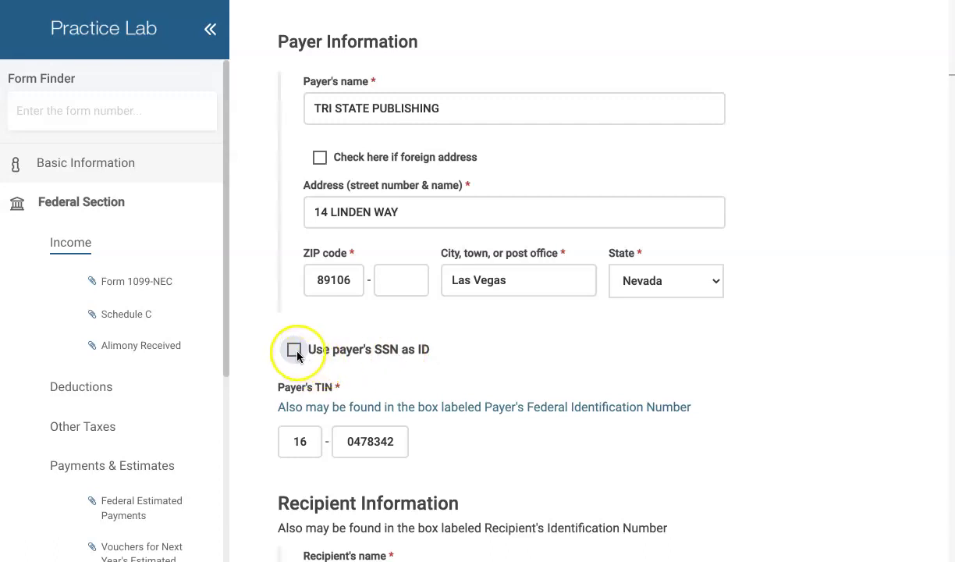
left_click(282, 448)
left_click(348, 443)
left_click(470, 442)
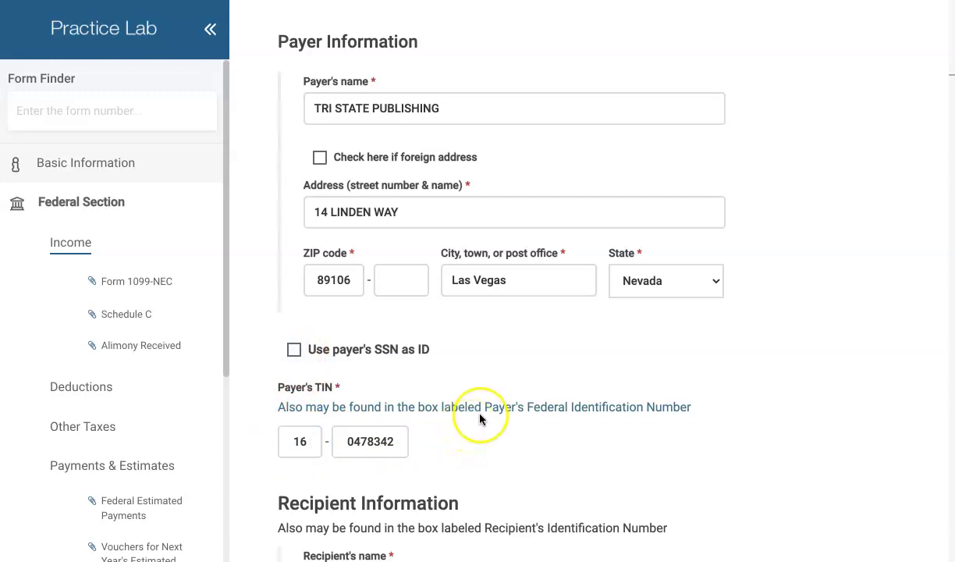
Examine the account number, nonemployee compensation and state information fields on Form 1099-NEC.
scroll(251, 384, "down", 10)
left_click(329, 34)
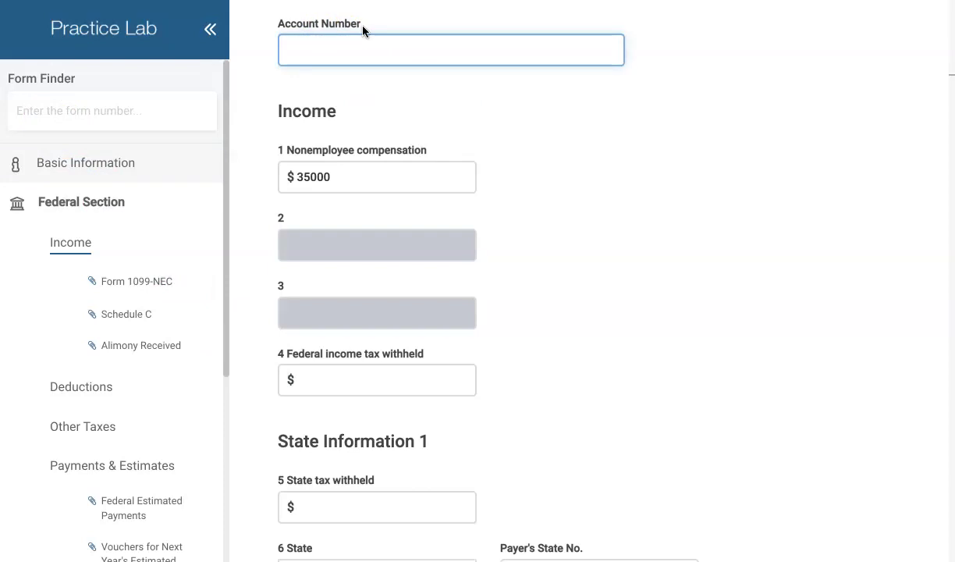
left_click(353, 183)
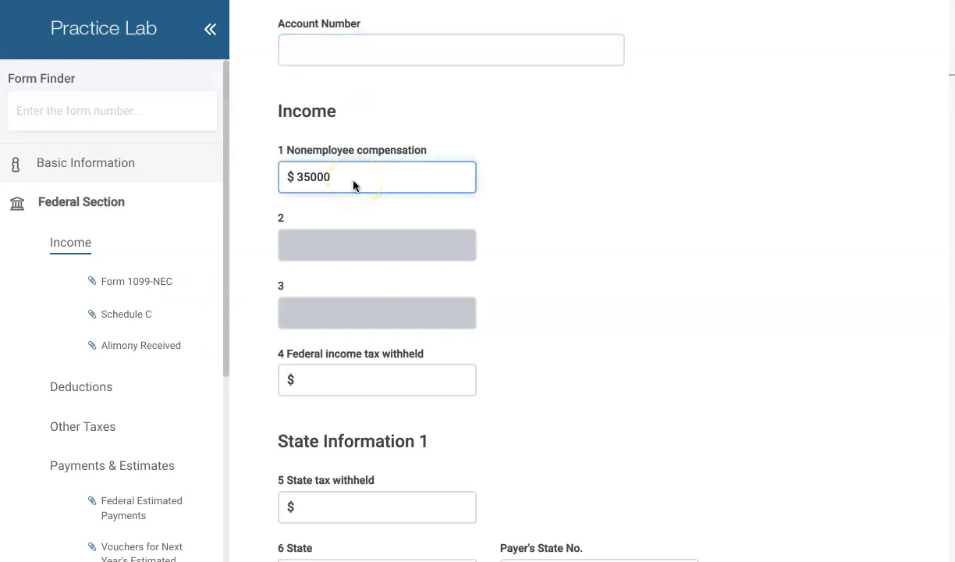
left_click(548, 391)
scroll(548, 390, "down", 3)
left_click(547, 389)
left_click(545, 371)
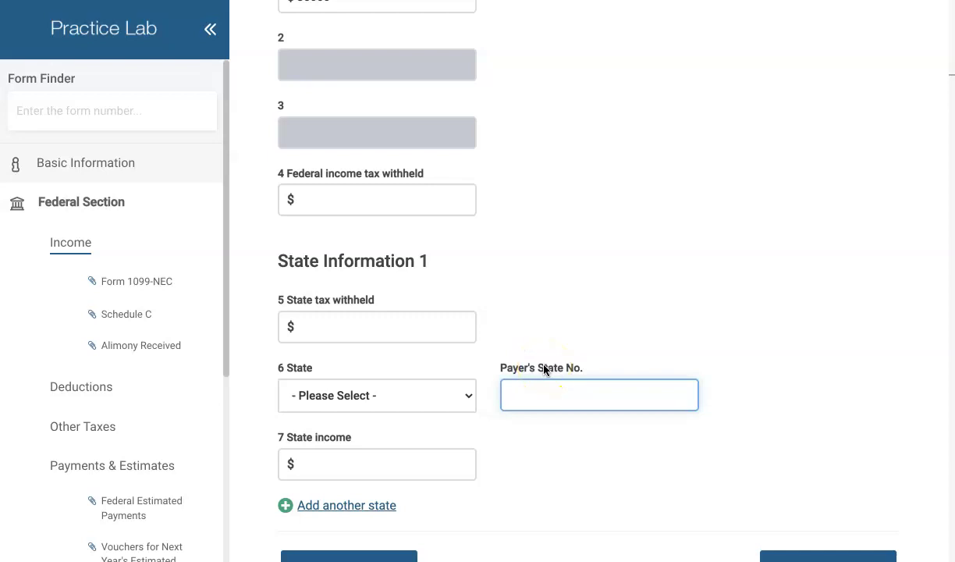
left_click(472, 416)
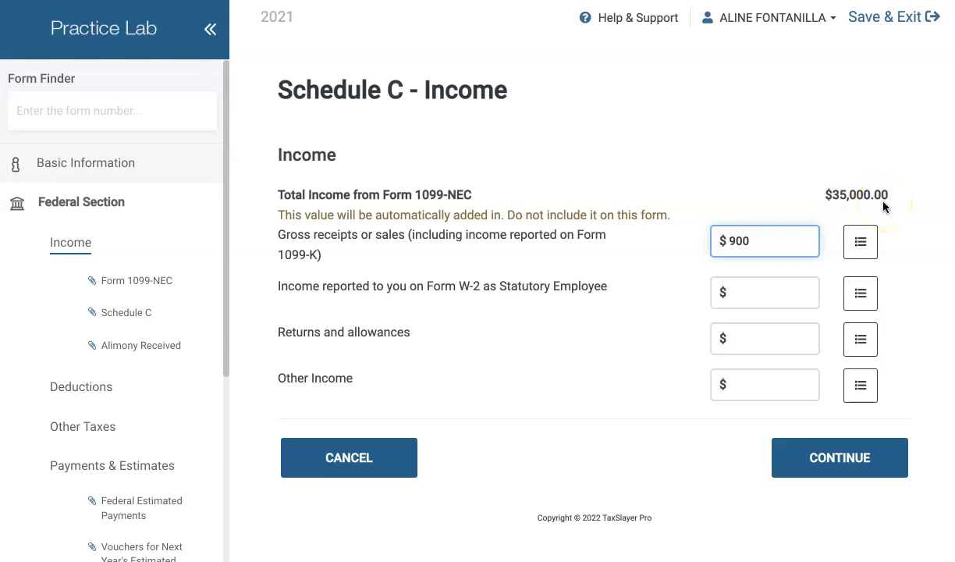
Itemize the Schedule C gross receipts or sales with a "First-time author" entry of $500.
left_click(778, 241)
left_click(842, 246)
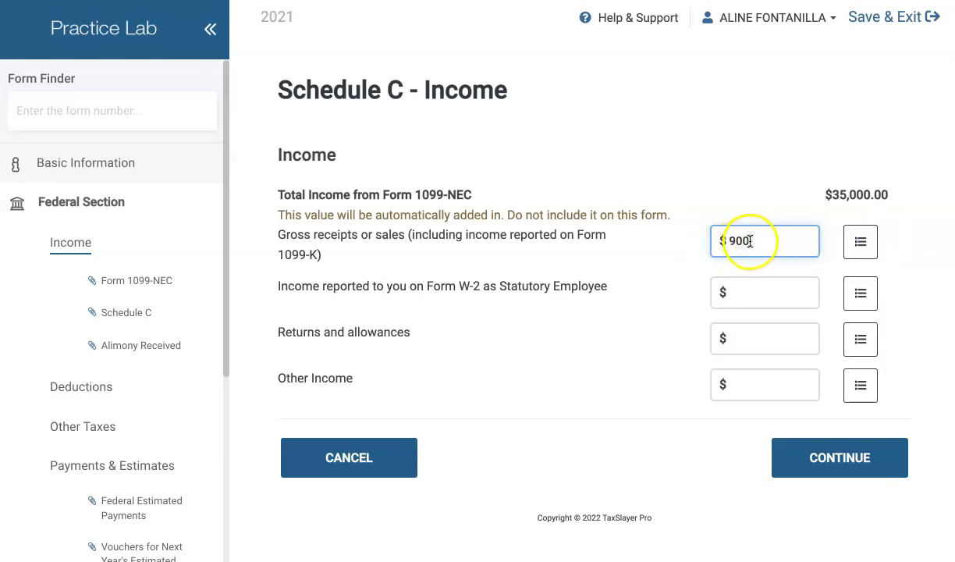
left_click(861, 245)
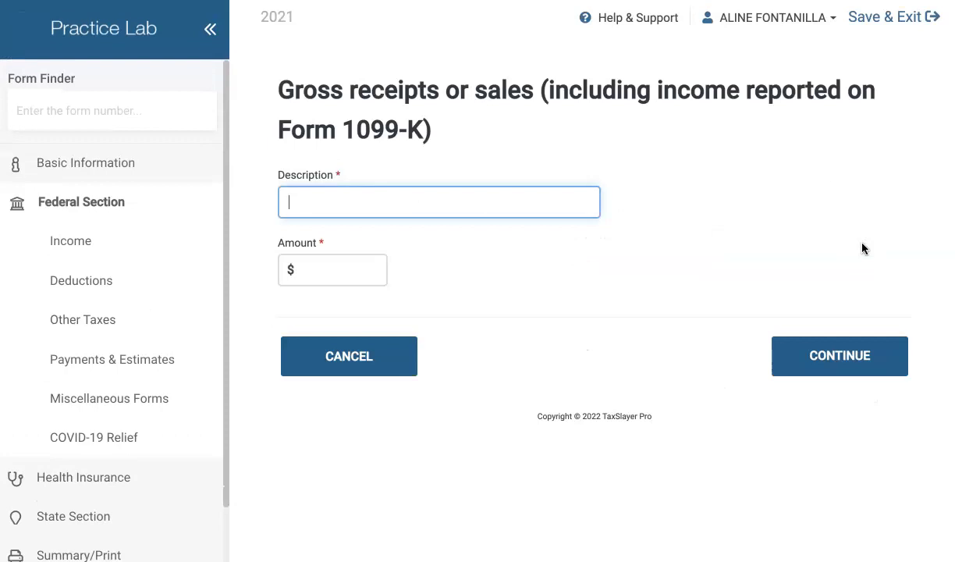
type("First-time author")
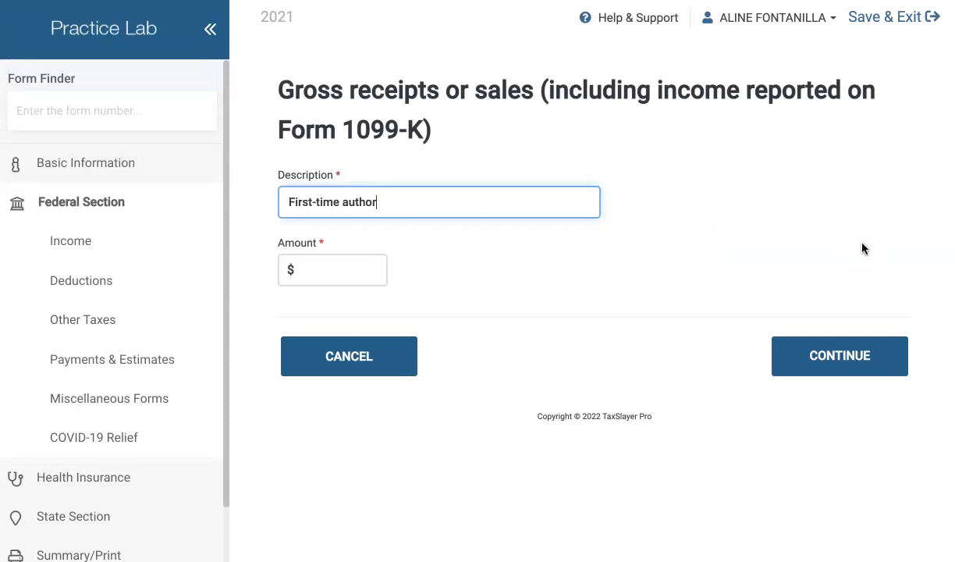
left_click(324, 273)
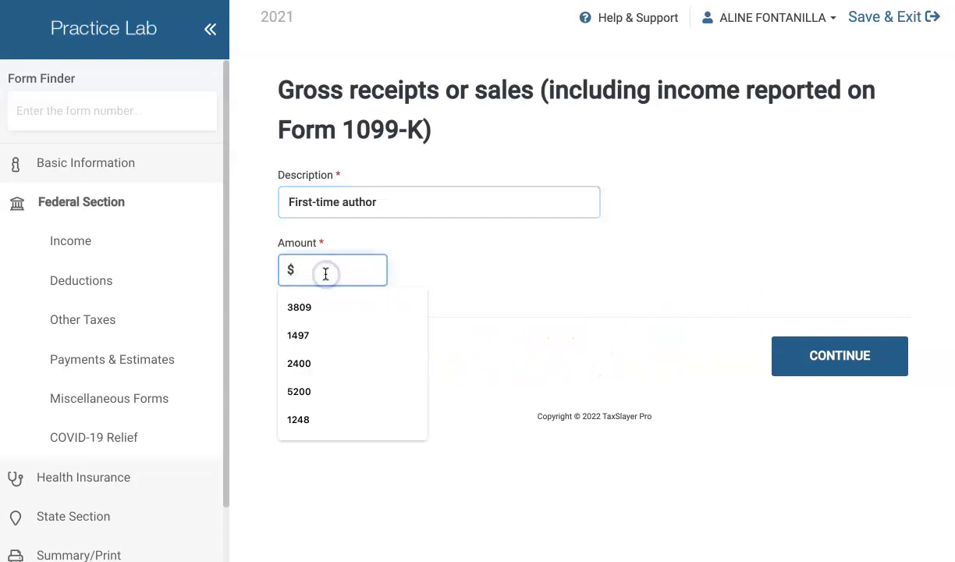
type("500")
left_click(853, 355)
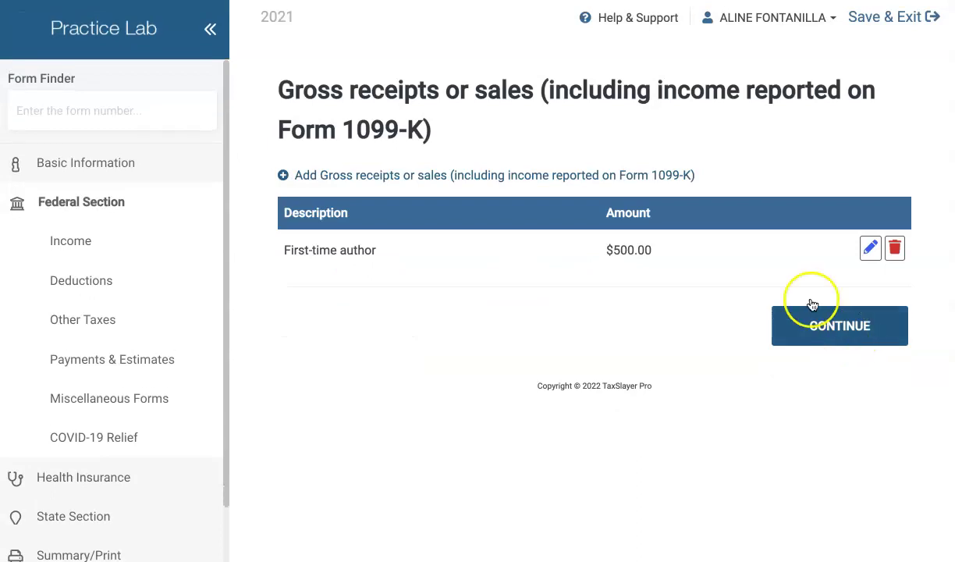
Add a "Small publishing house" gross receipts entry of $400 and return to the Schedule C income page.
left_click(475, 177)
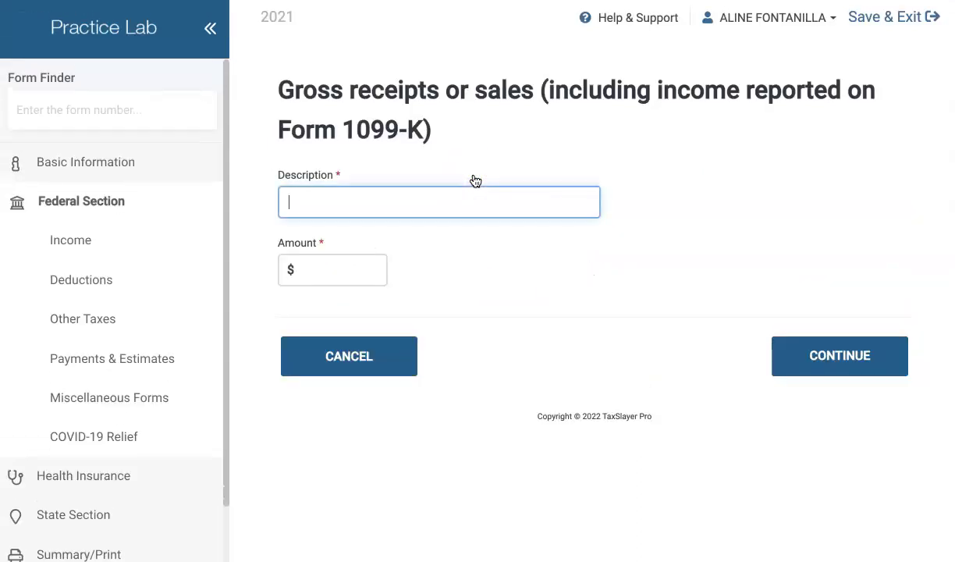
type("Small publishing house")
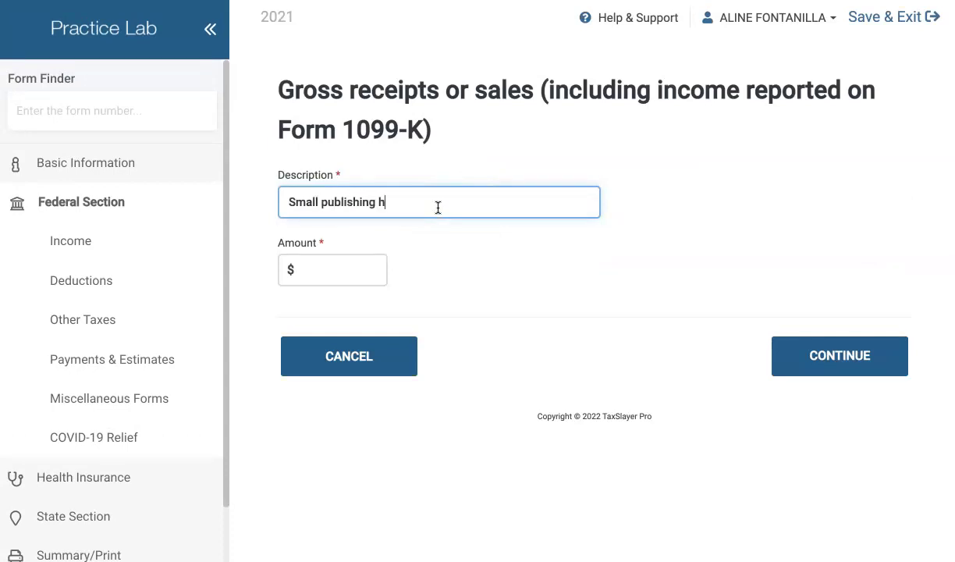
left_click(341, 271)
type("400")
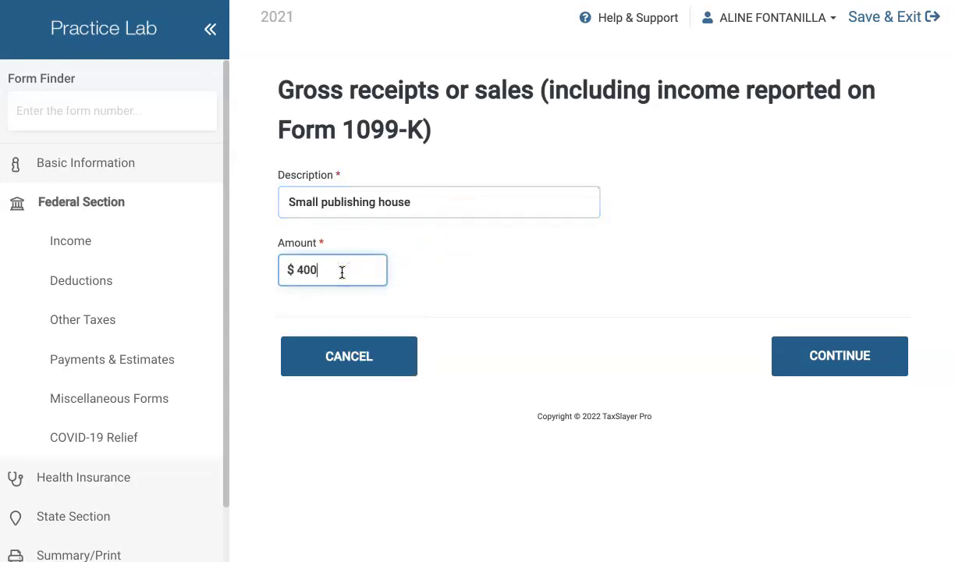
left_click(816, 356)
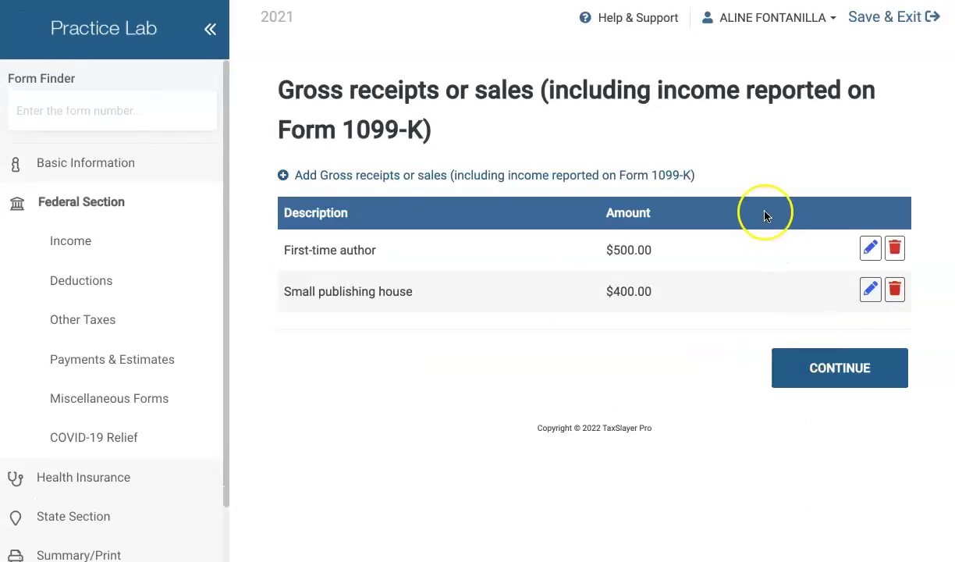
left_click(834, 373)
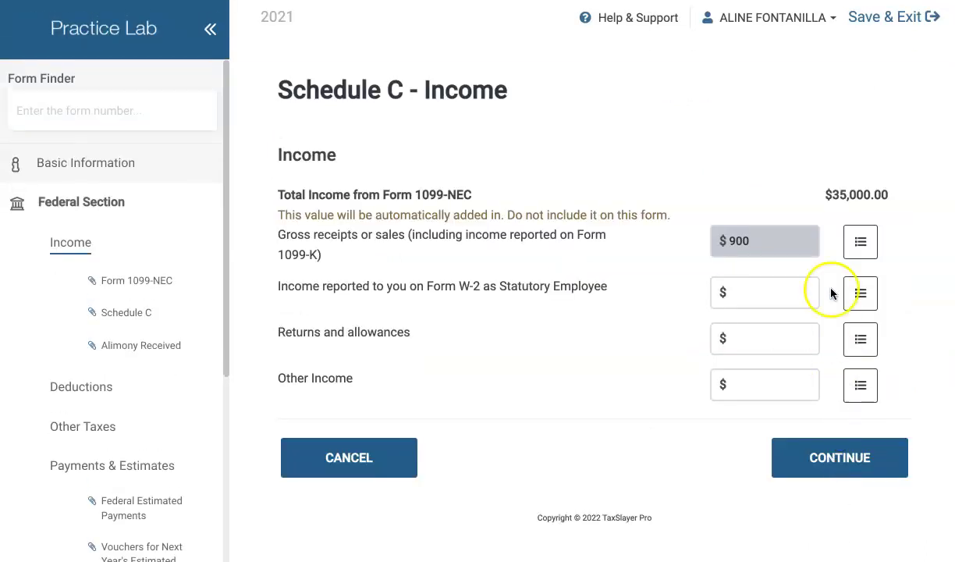
left_click(861, 243)
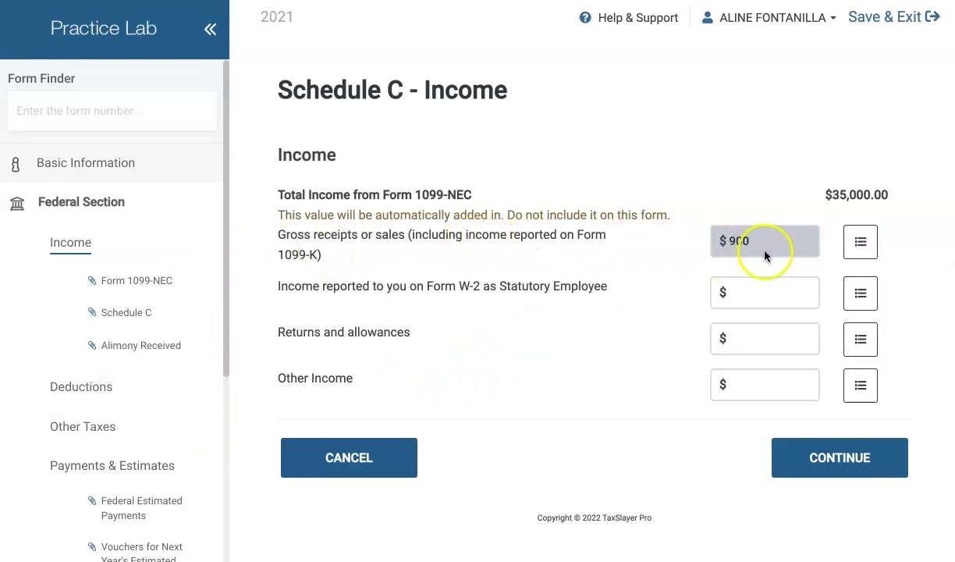
left_click(751, 390)
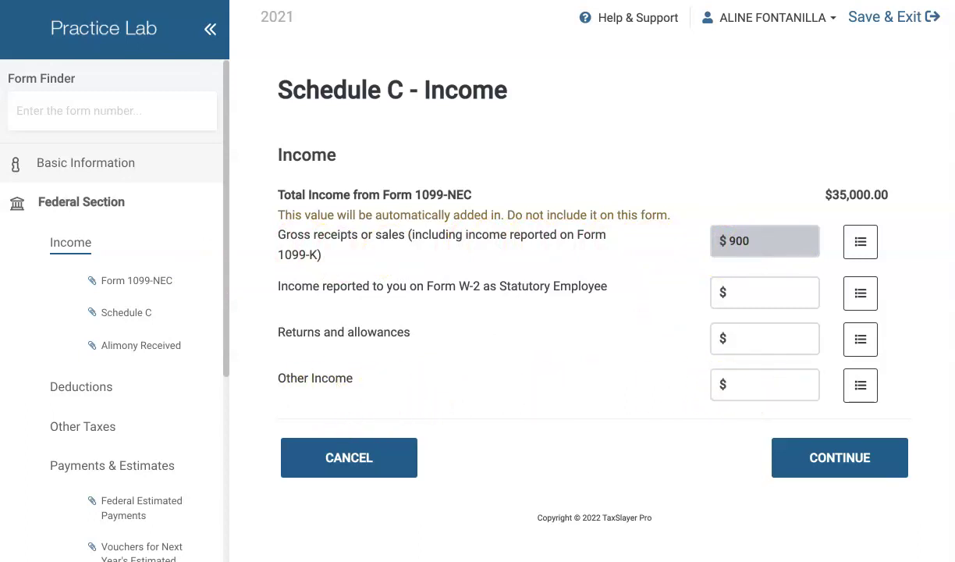
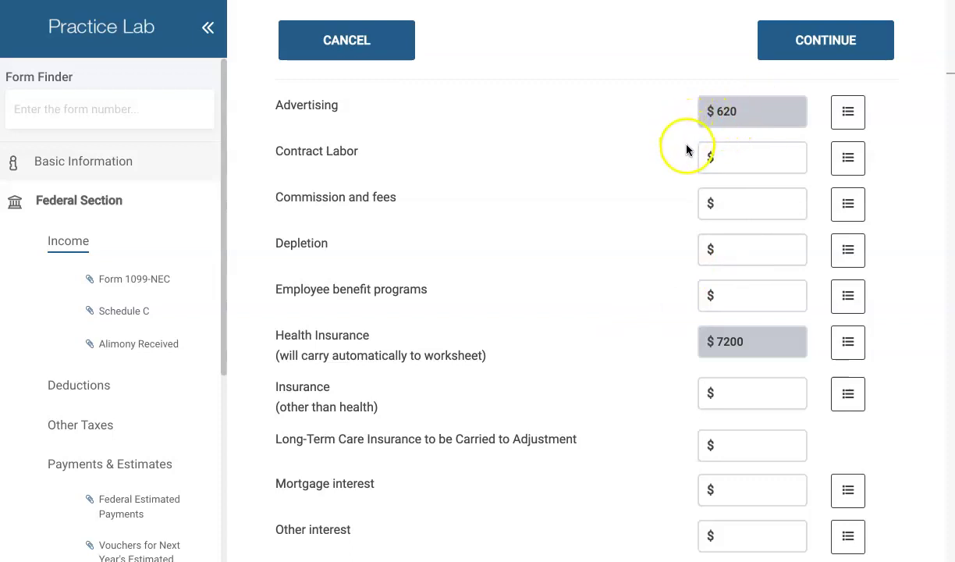
Review the Schedule C general expenses including the itemized utilities, and open the other expenses list.
scroll(405, 406, "up", 1)
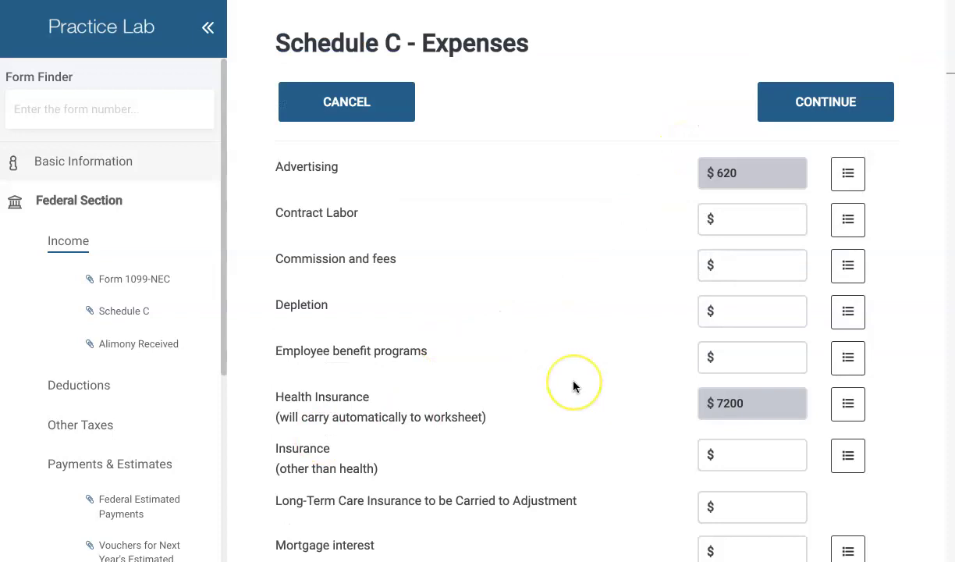
scroll(572, 386, "down", 1)
scroll(573, 385, "down", 4)
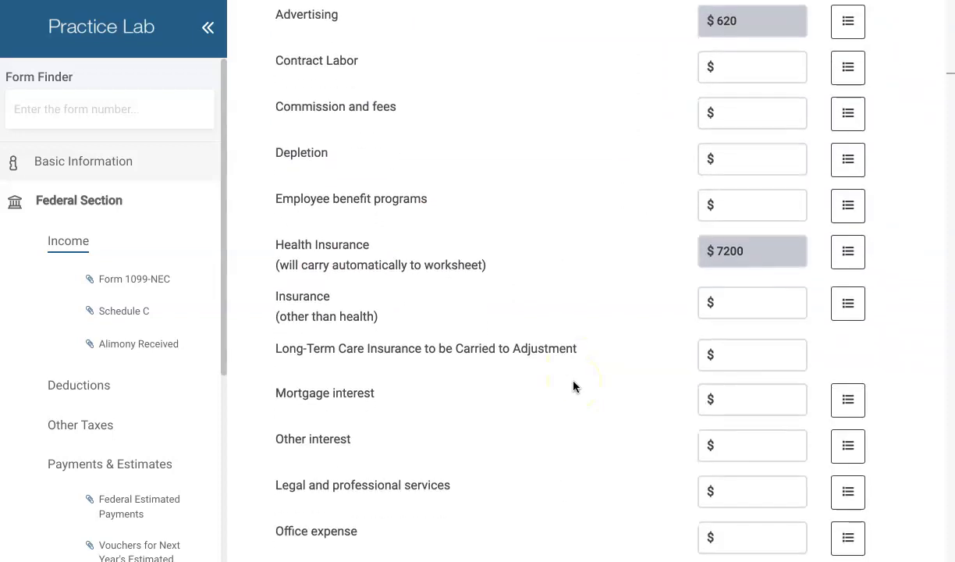
scroll(573, 385, "down", 3)
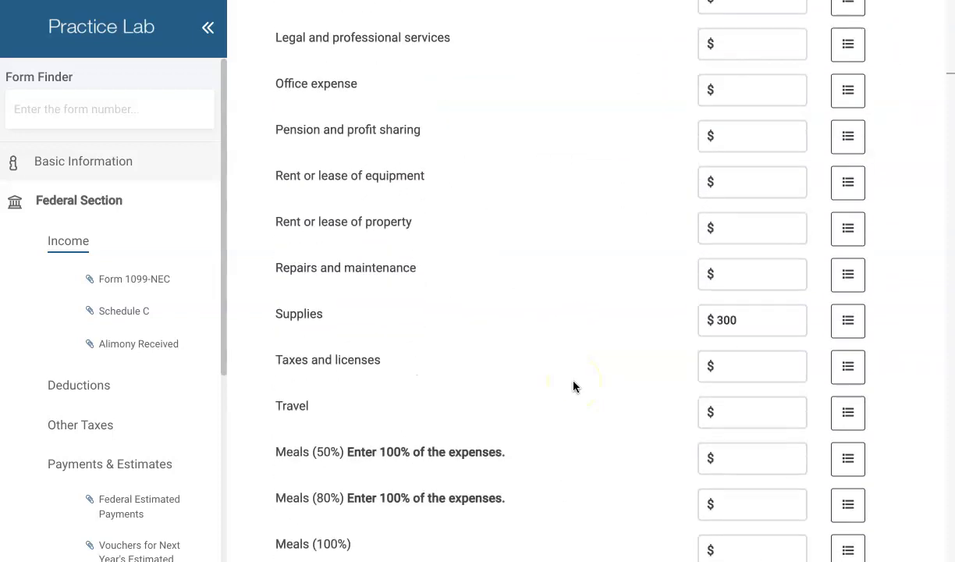
scroll(631, 367, "down", 2)
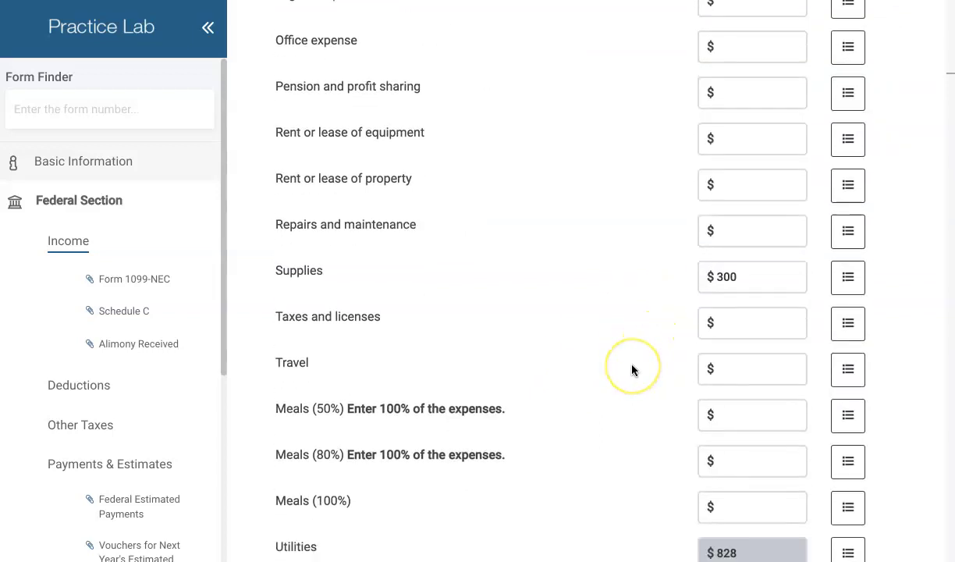
left_click(846, 479)
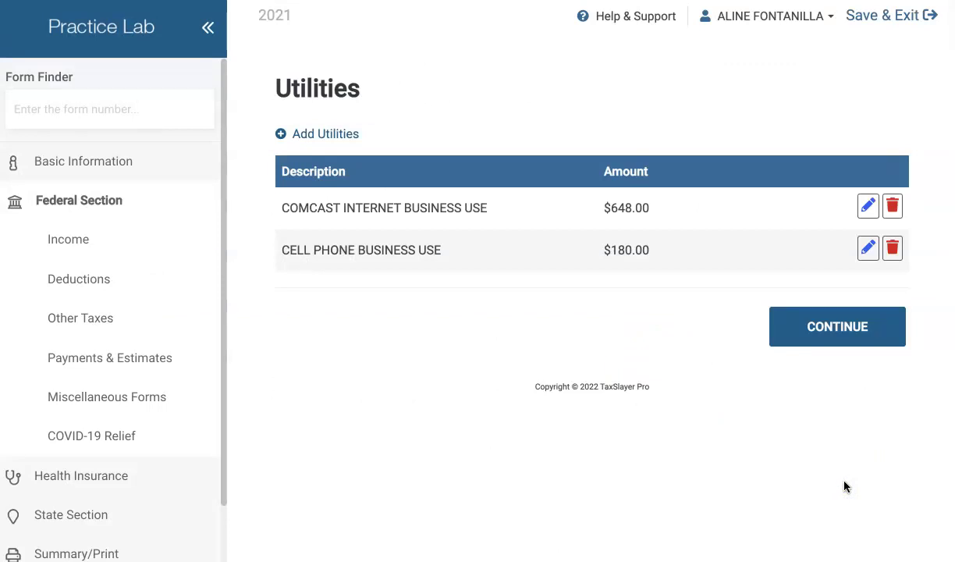
left_click(837, 326)
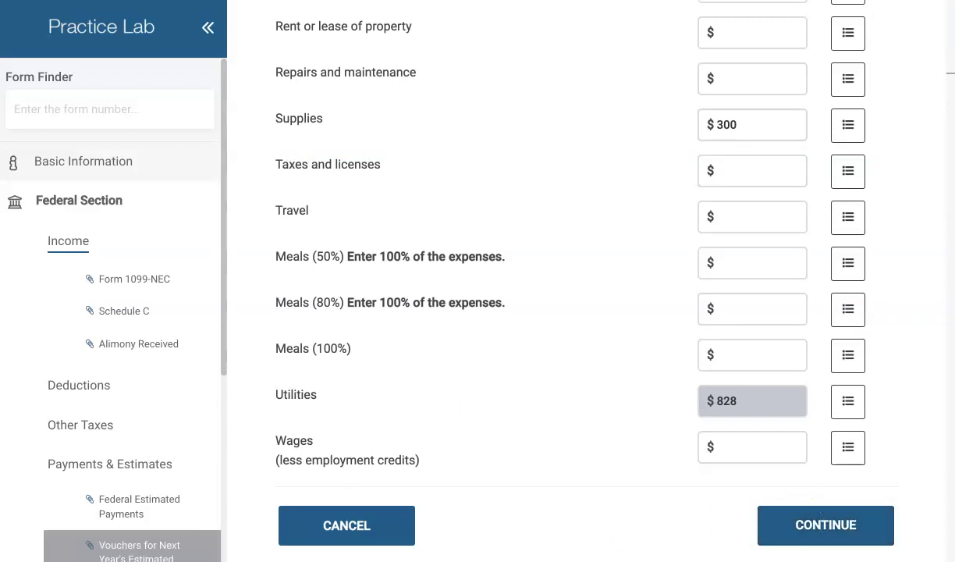
scroll(440, 332, "down", 3)
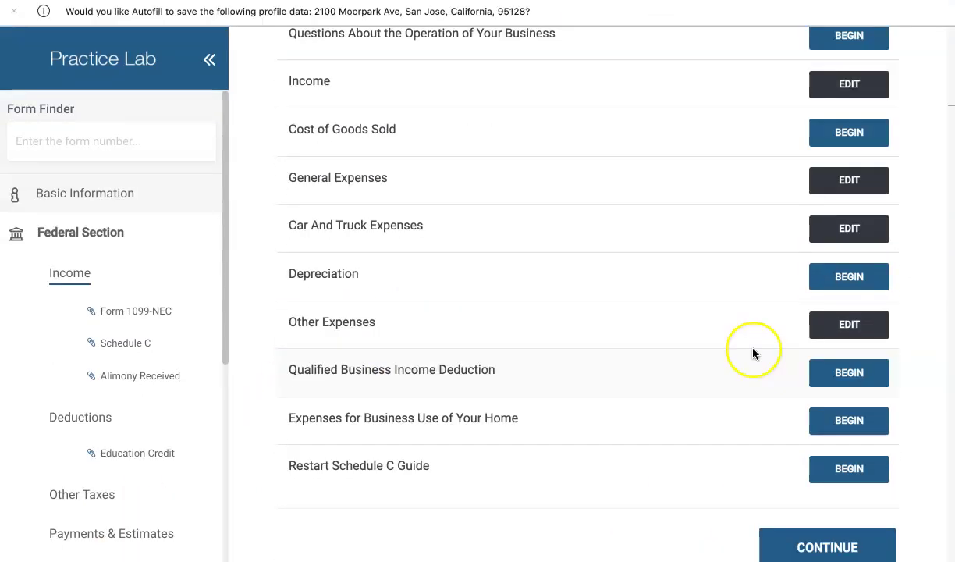
left_click(849, 325)
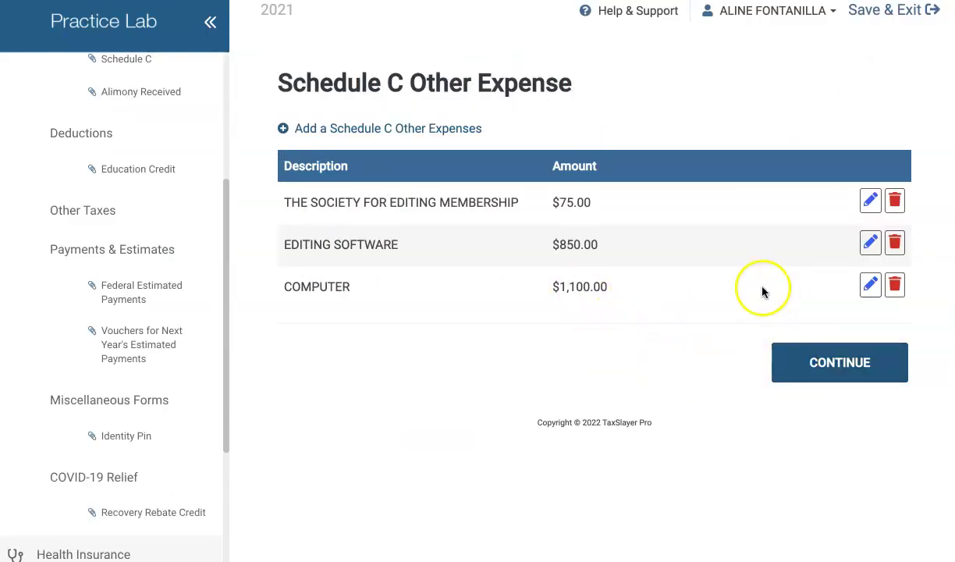
Begin the Explanations entry in the federal miscellaneous forms for an election explanation.
left_click(130, 400)
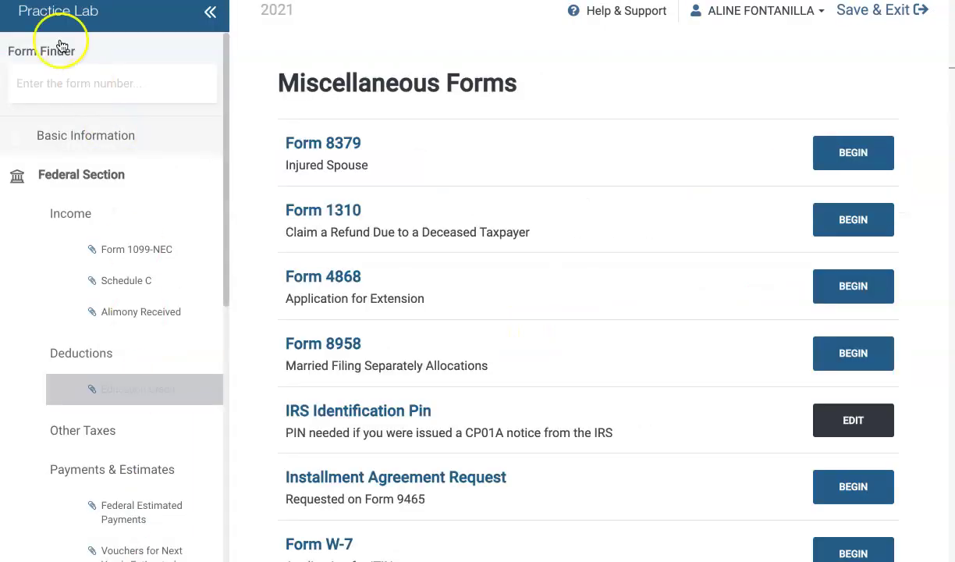
scroll(365, 208, "down", 1)
scroll(364, 207, "down", 2)
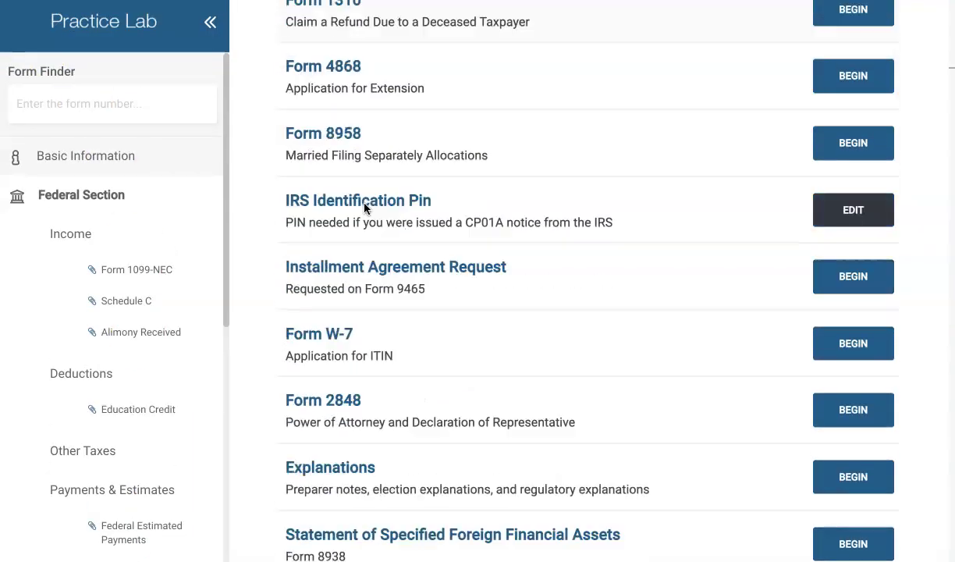
left_click(829, 471)
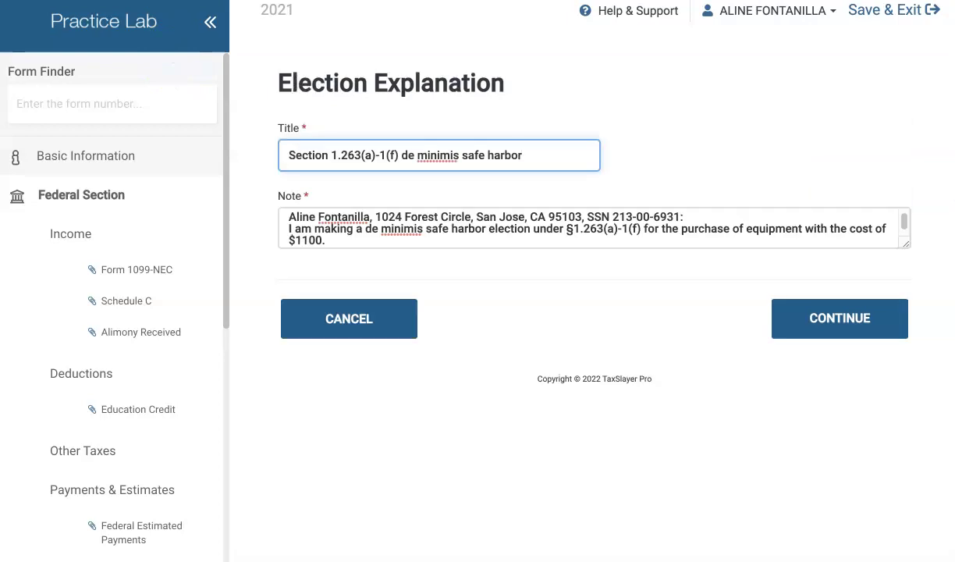
Save the de minimis safe harbor election explanation and review the Schedule C car and truck expenses for the Honda.
left_click(811, 318)
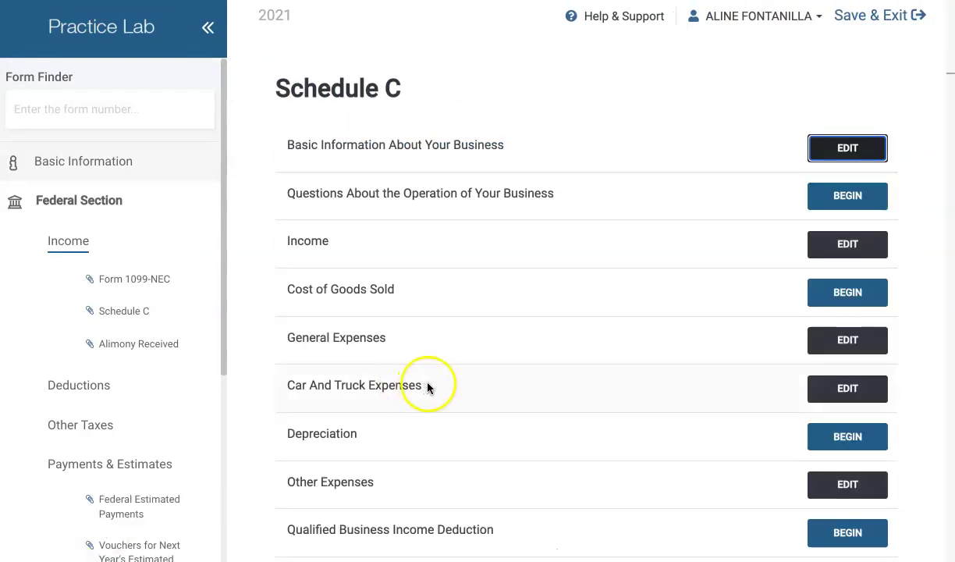
left_click(843, 390)
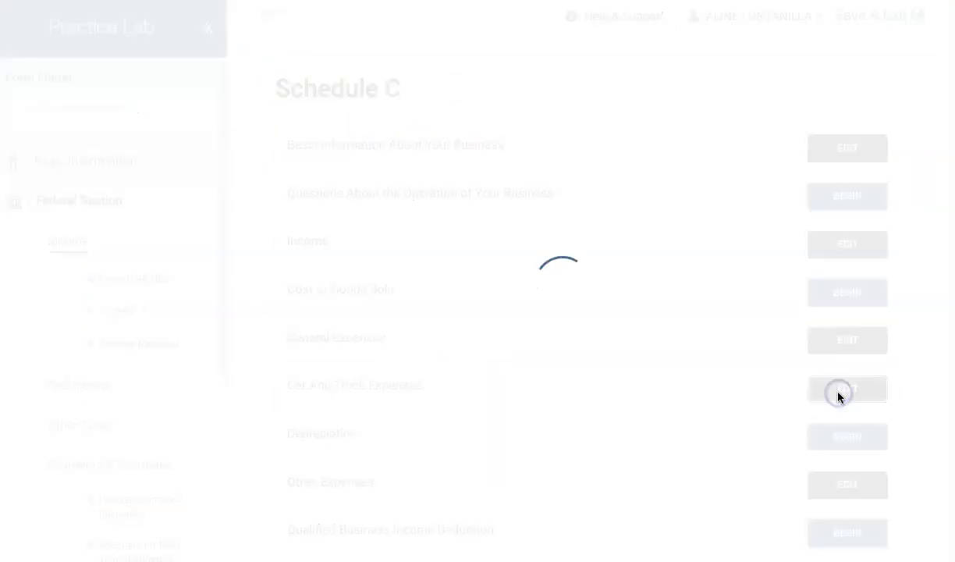
left_click(867, 206)
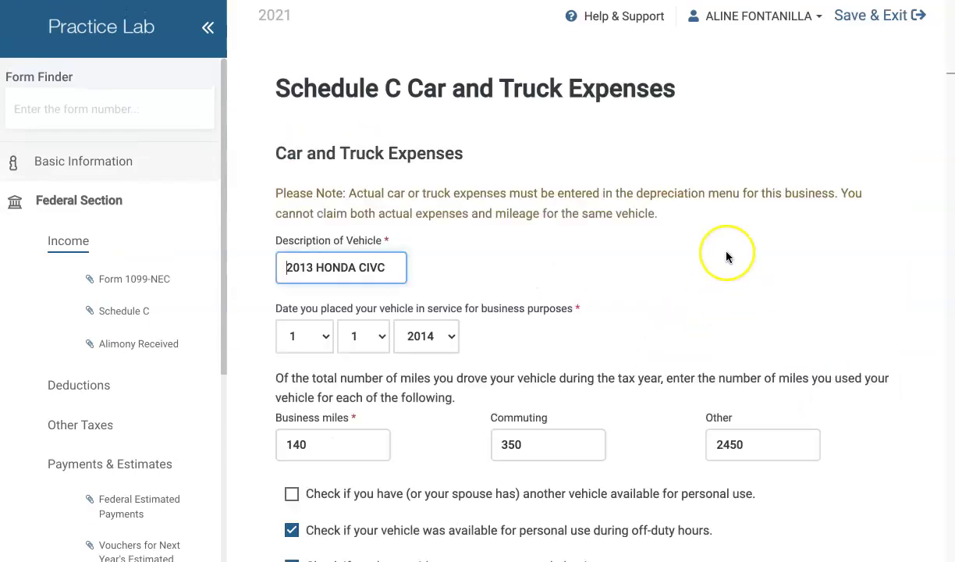
scroll(727, 258, "down", 1)
scroll(727, 257, "down", 2)
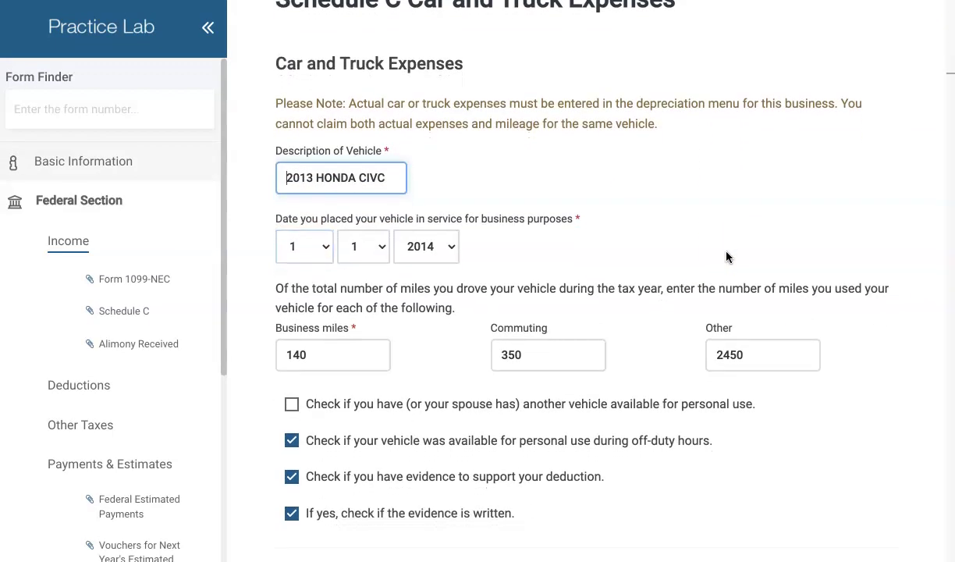
scroll(726, 257, "down", 1)
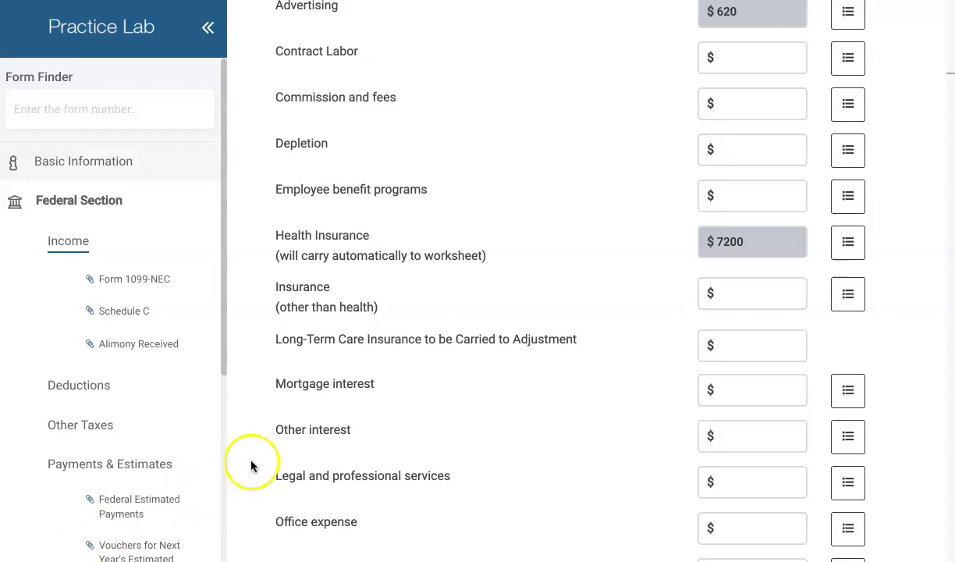
Check the itemized Schedule C health insurance expense against the reference guide, and open the adjustments under Deductions.
left_click(849, 241)
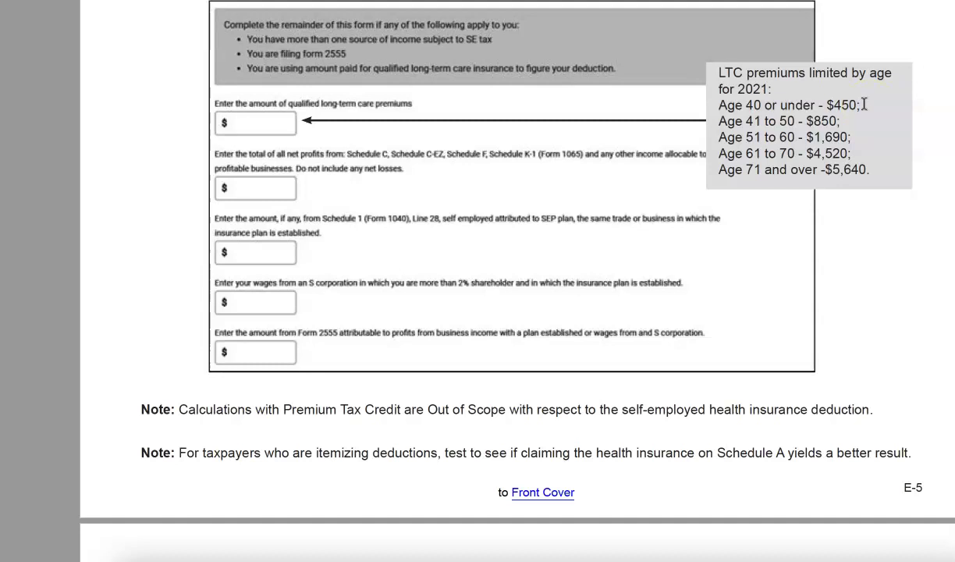
scroll(496, 268, "up", 1)
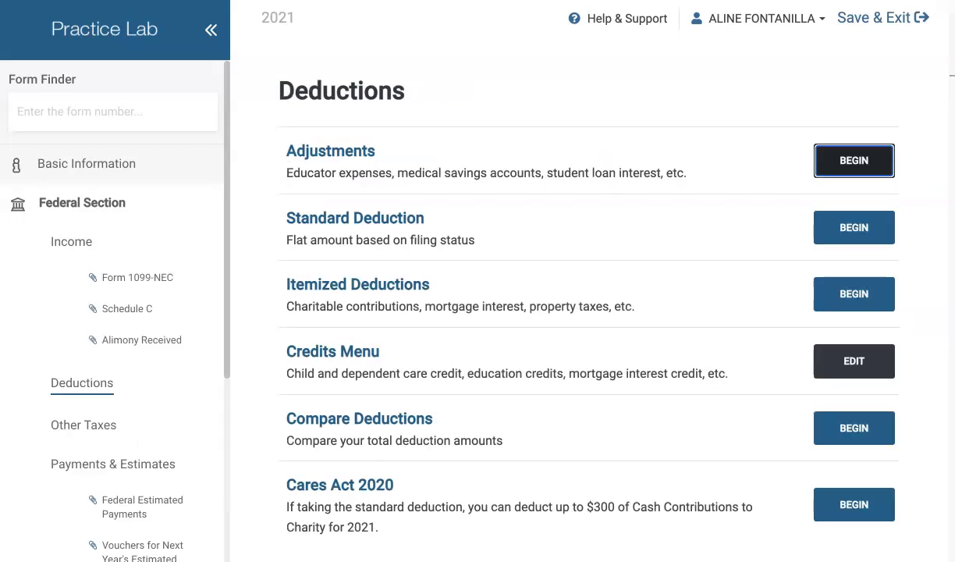
left_click(860, 162)
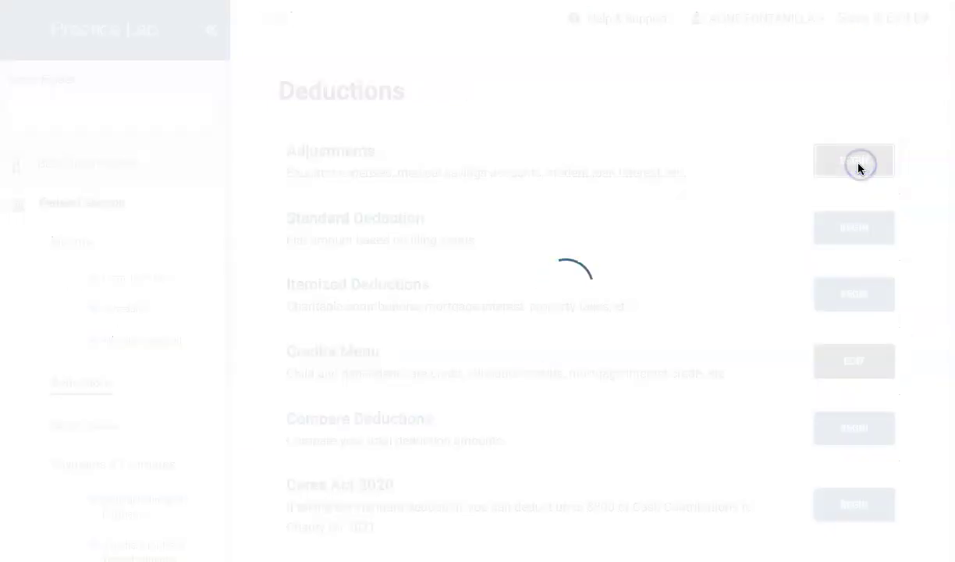
scroll(439, 375, "down", 1)
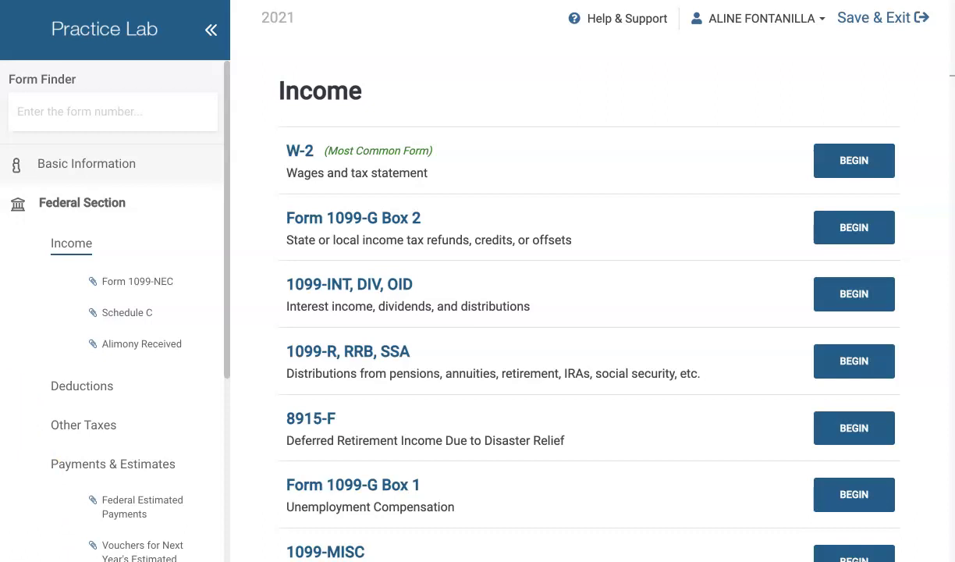
Open the taxpayer's IRS Identity Protection PIN entry in the basic information for editing.
left_click(73, 168)
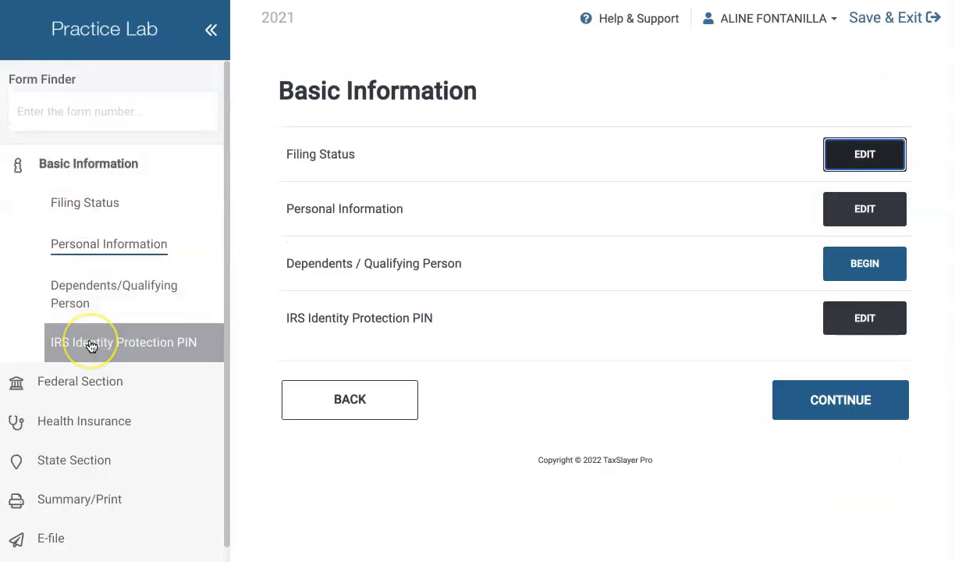
left_click(90, 345)
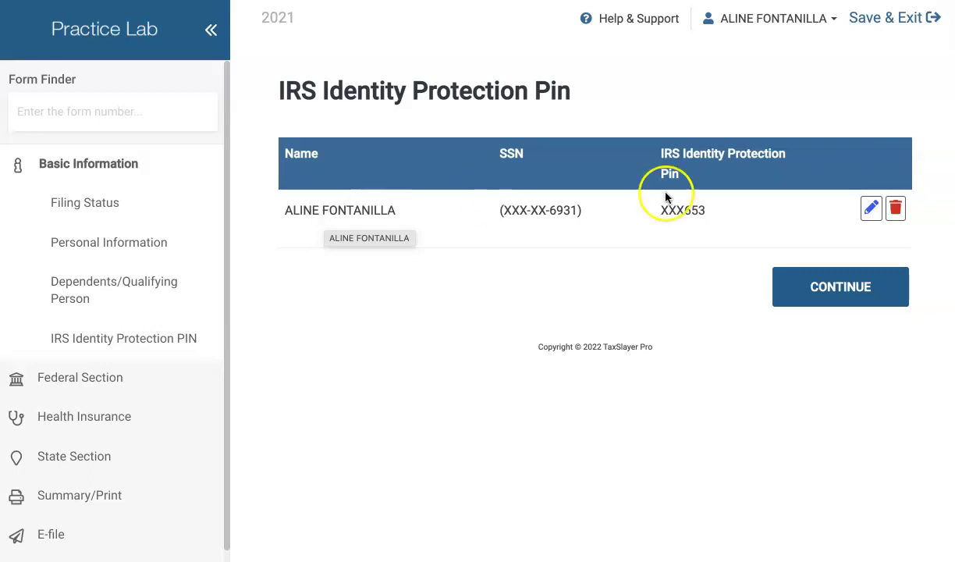
left_click(871, 208)
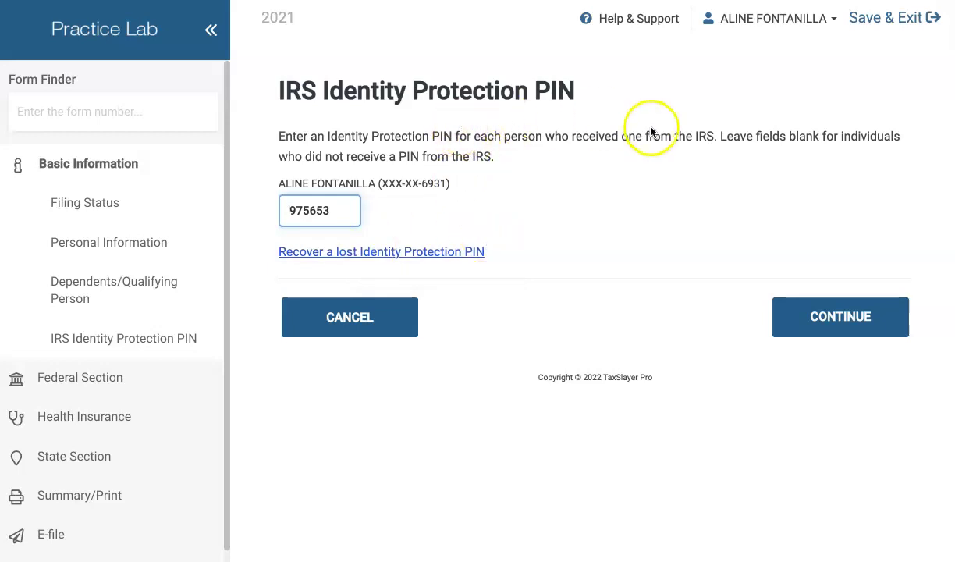
Save a note named "IP PIN" reading "Taxpayer needs to bring IRS letter each year with new IP PIN", and open it from the notes list.
left_click(771, 25)
left_click(727, 102)
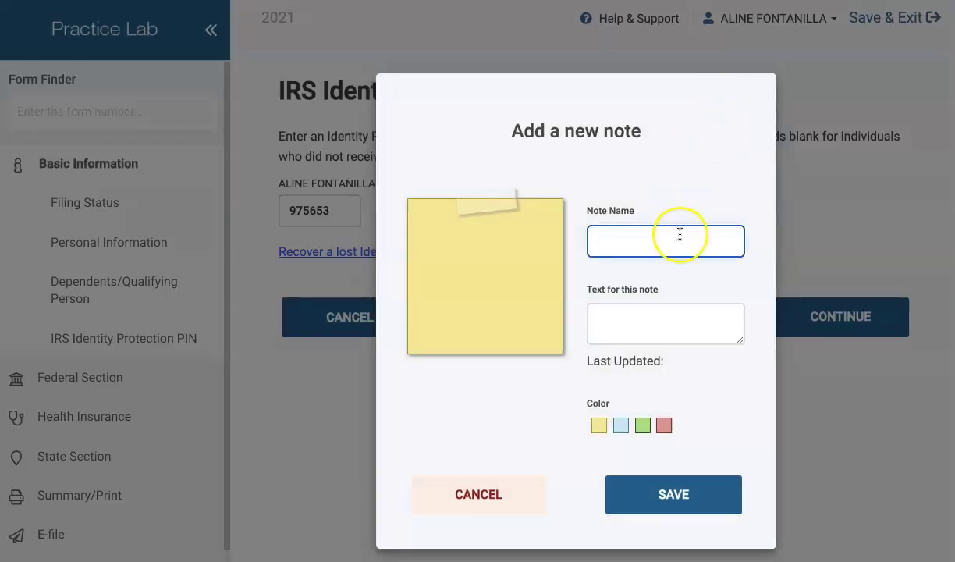
type("IP PIN")
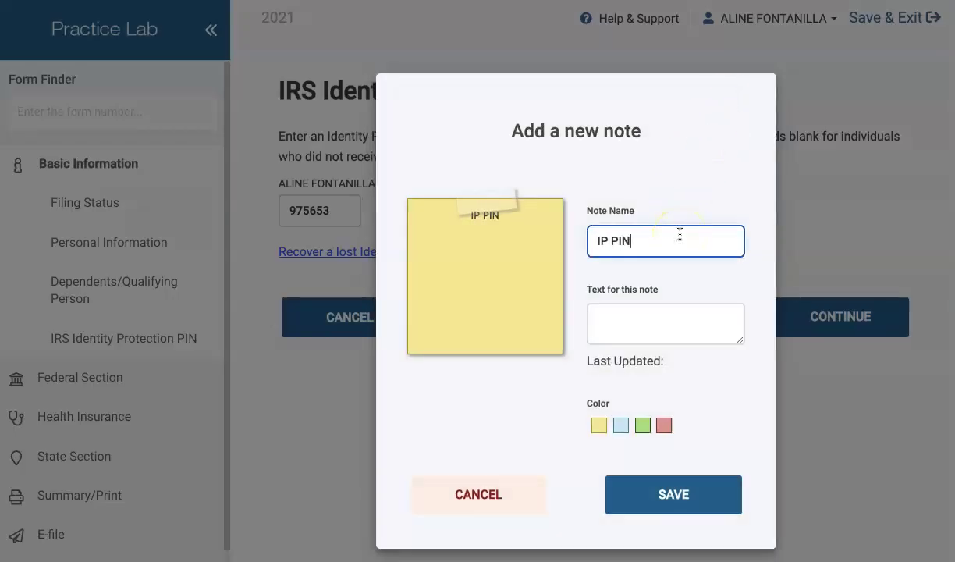
left_click(640, 323)
type("T")
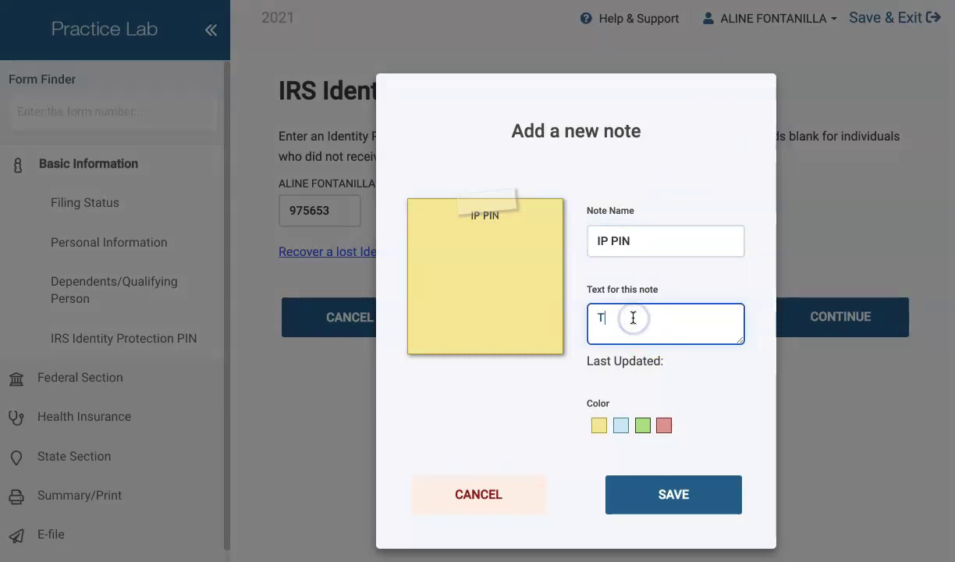
type("axpayer needs t")
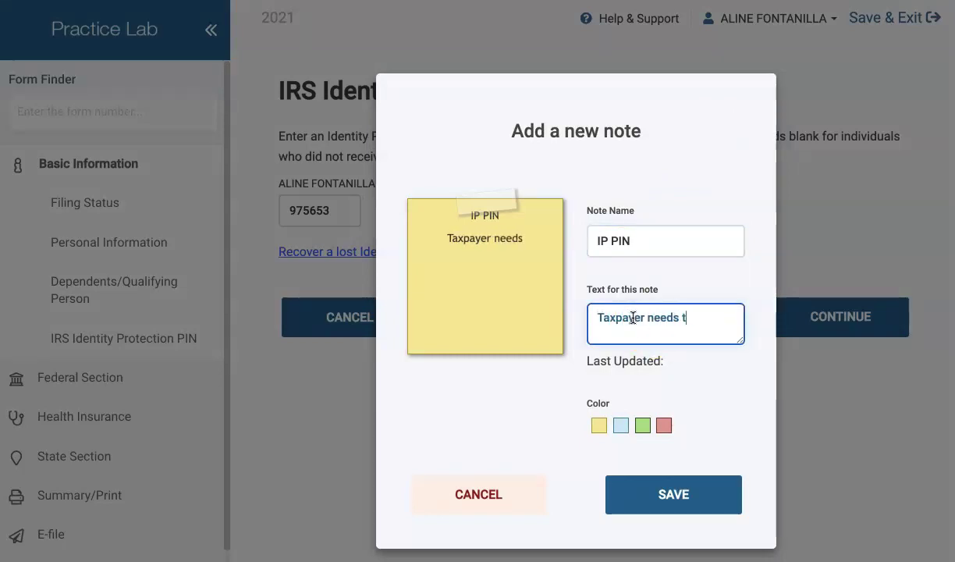
type("o bring I")
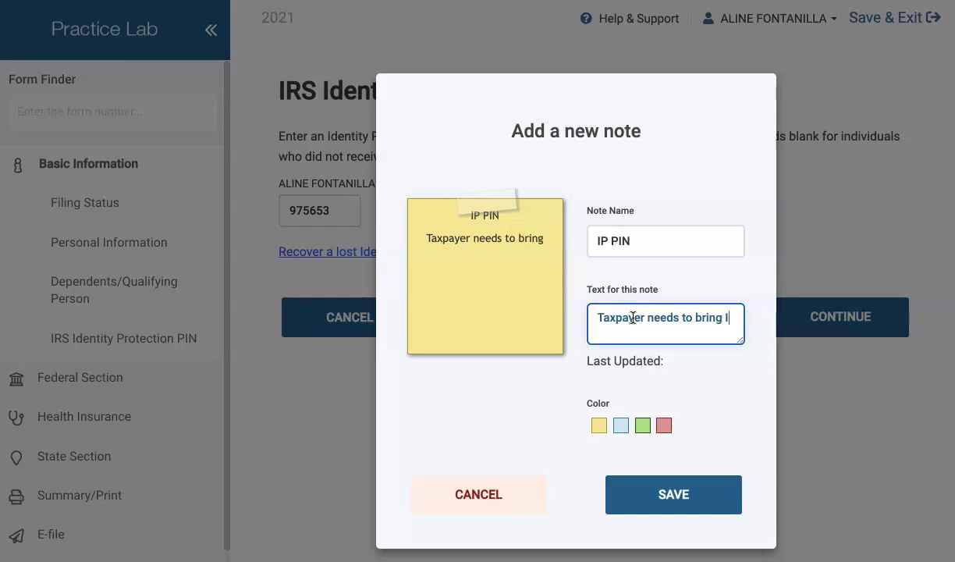
type("RS letter ")
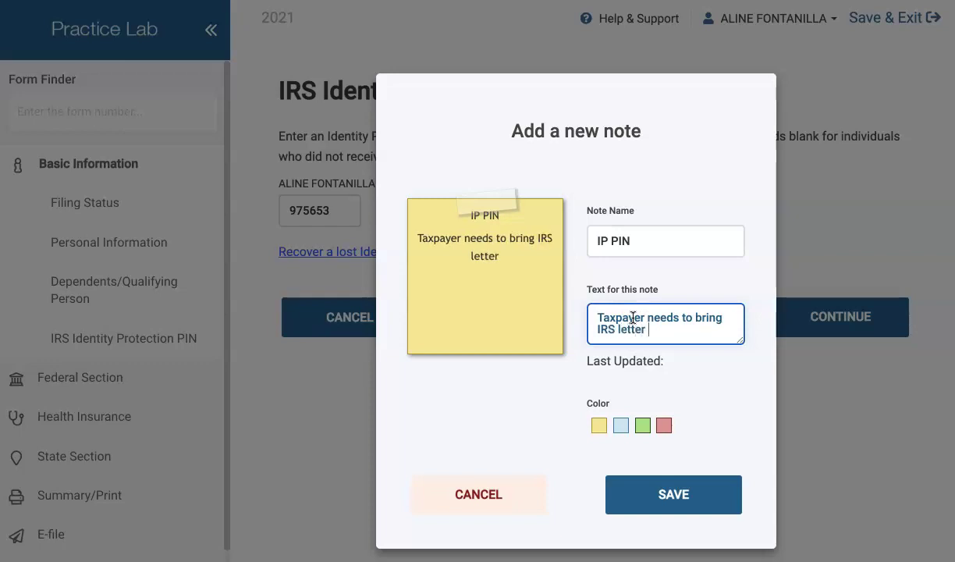
type("each year with")
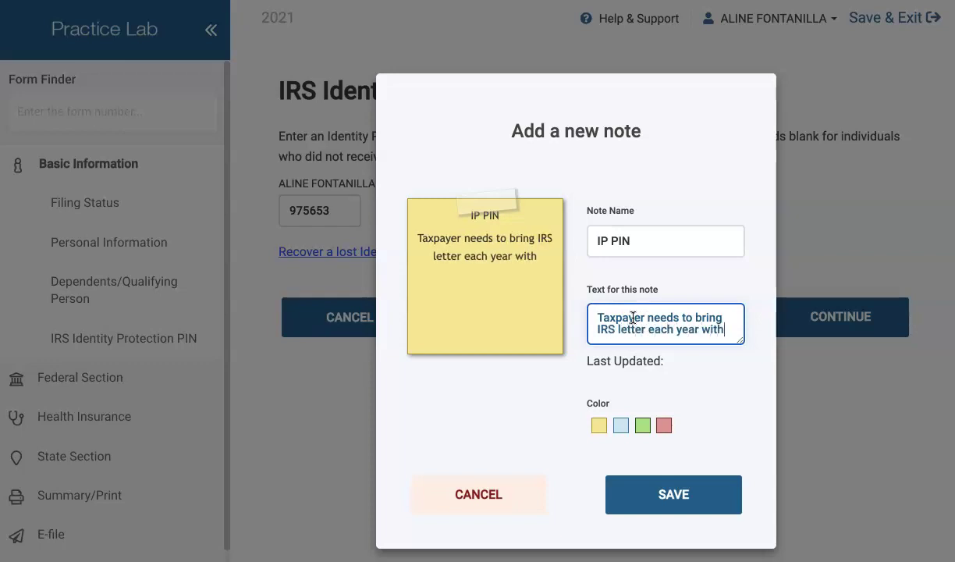
type(" new IP PIN")
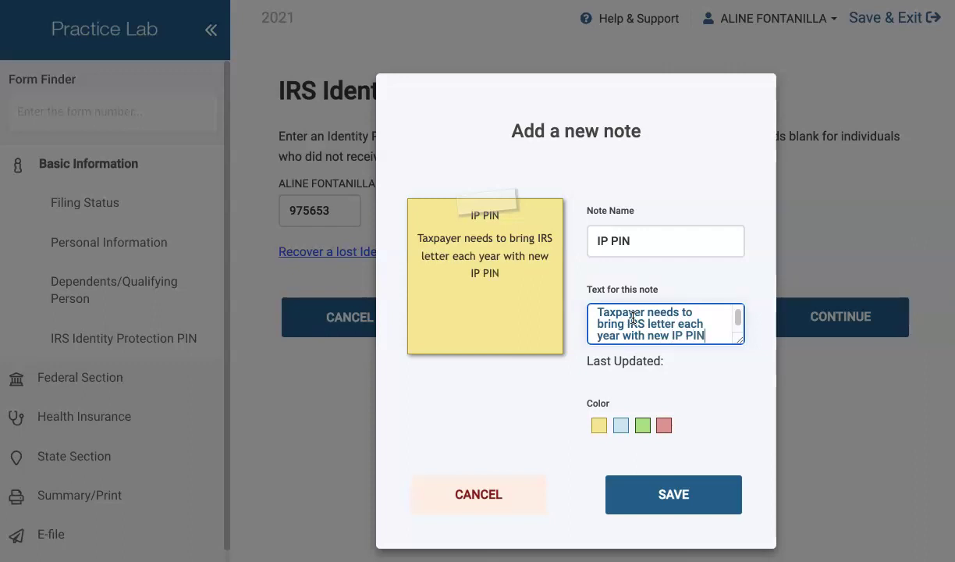
left_click(624, 501)
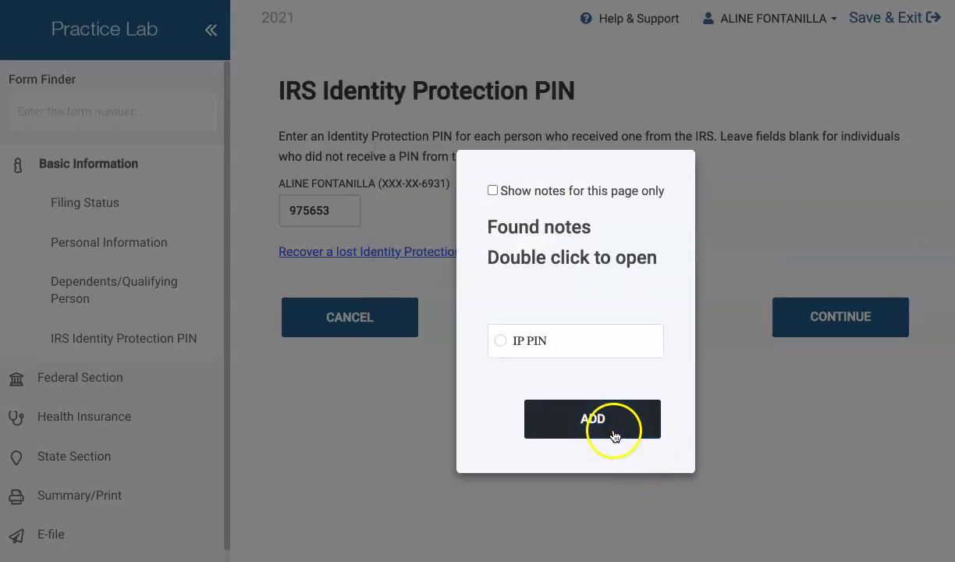
double_click(660, 348)
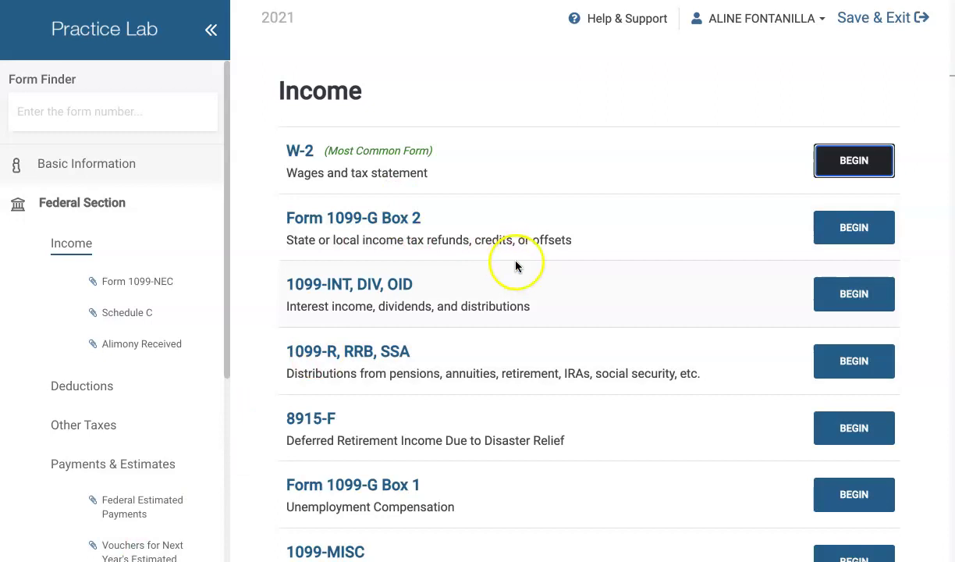
Review the Alimony Received entry in the federal income section, including its amount and the divorce agreement date.
scroll(515, 267, "down", 1)
scroll(515, 268, "down", 1)
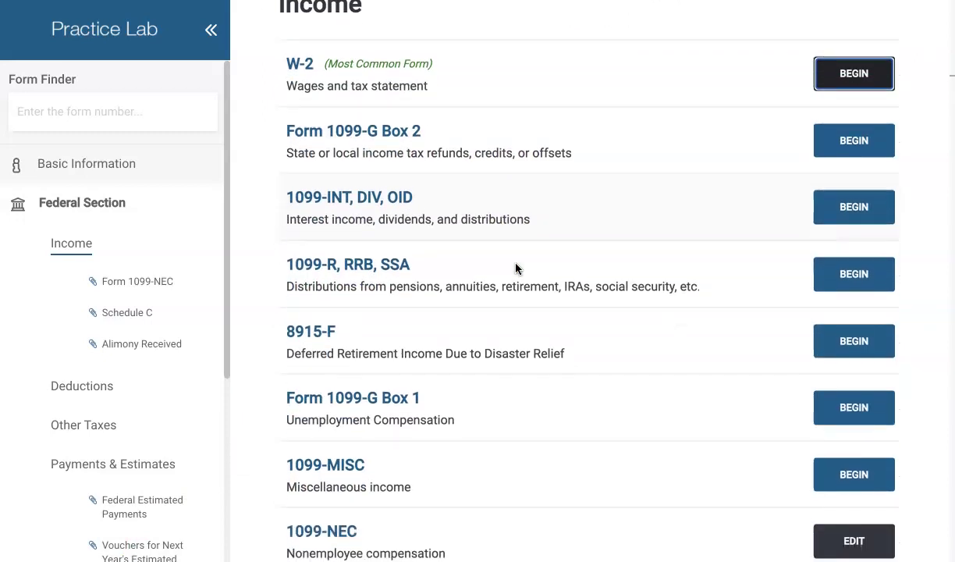
scroll(515, 268, "down", 1)
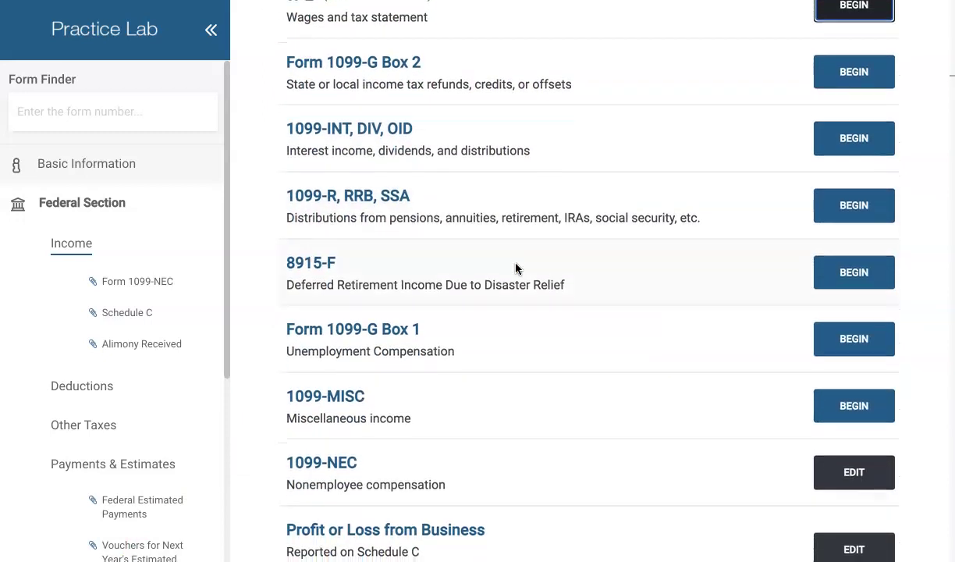
scroll(515, 268, "down", 1)
scroll(515, 269, "down", 1)
scroll(515, 268, "down", 4)
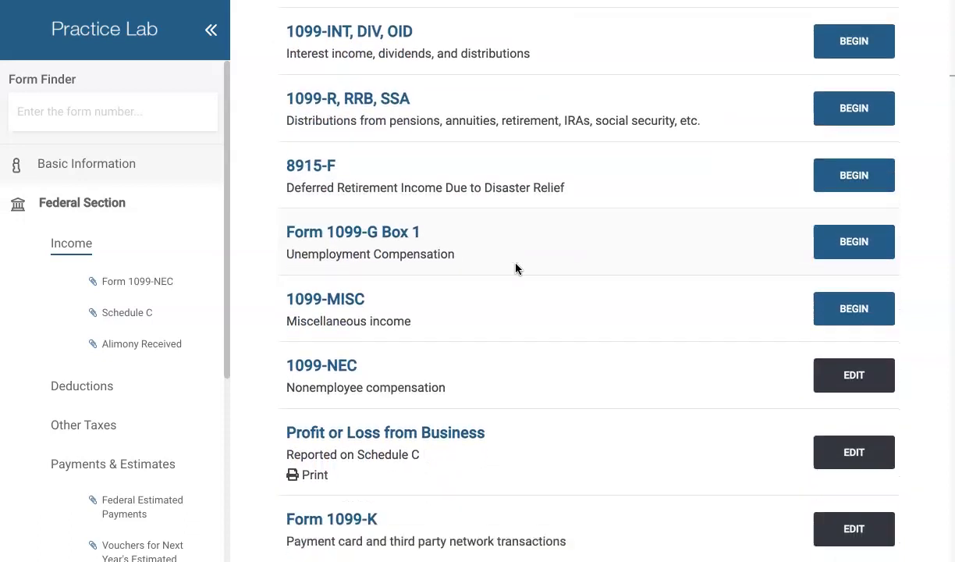
scroll(515, 268, "down", 2)
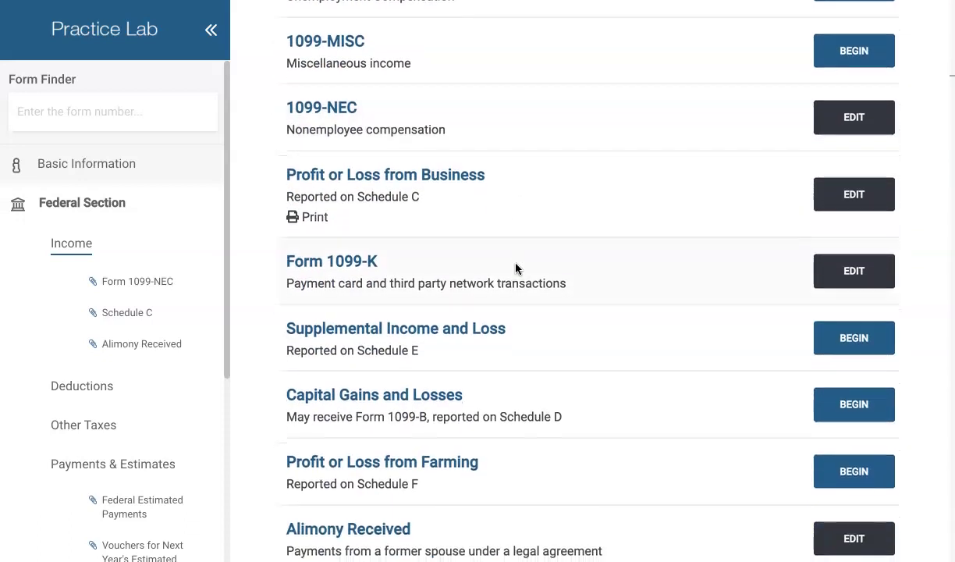
left_click(839, 451)
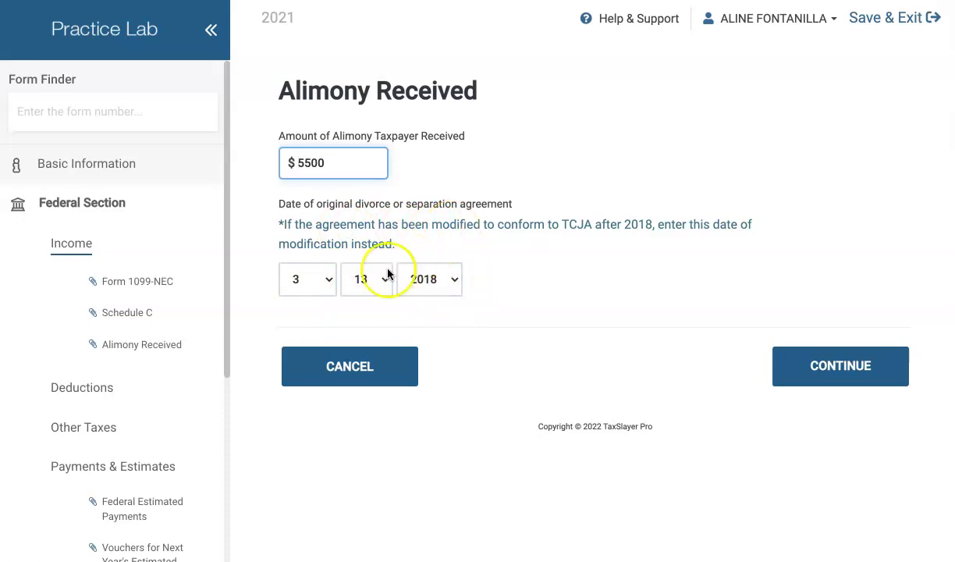
left_click(428, 287)
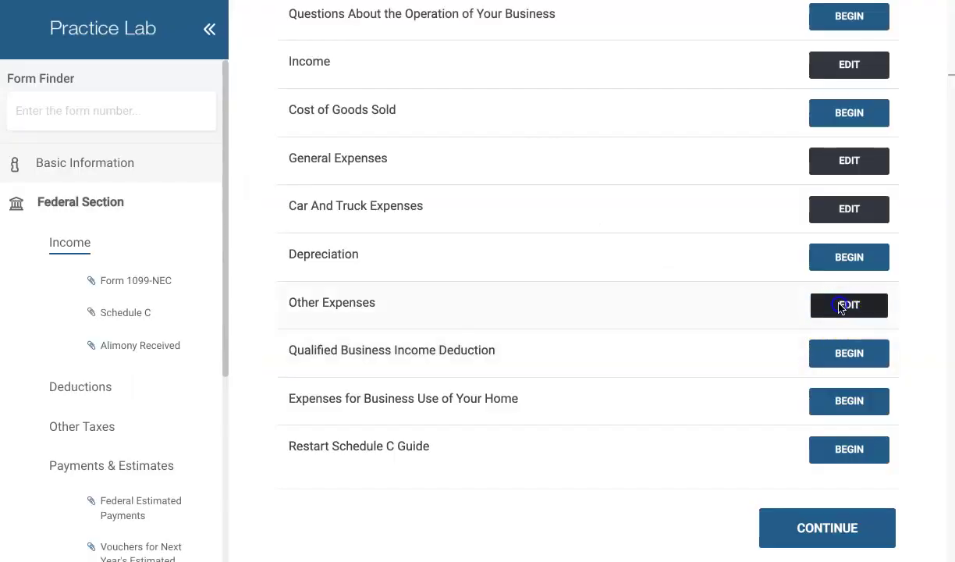
Review the Schedule C other expenses list and return to the Schedule C overview.
left_click(841, 306)
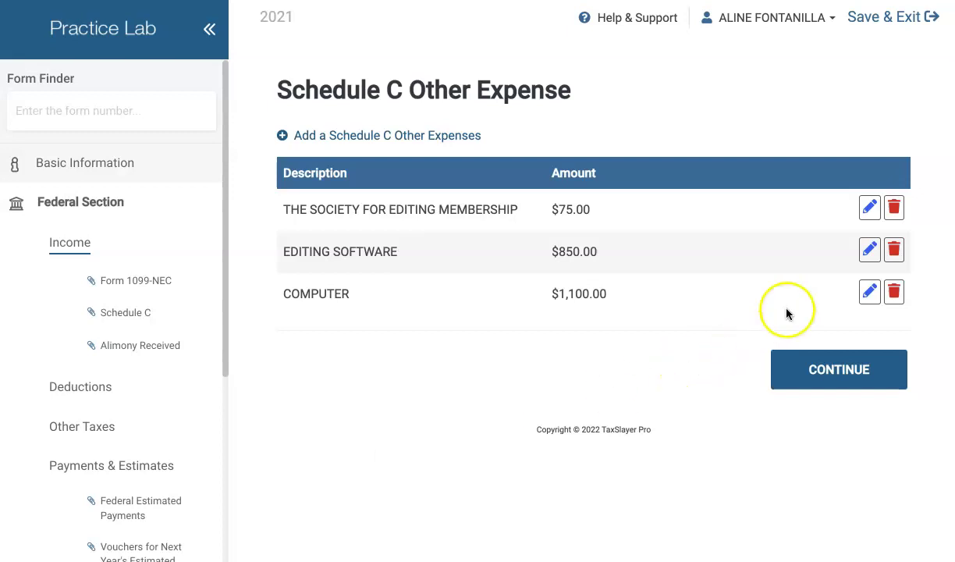
left_click(819, 365)
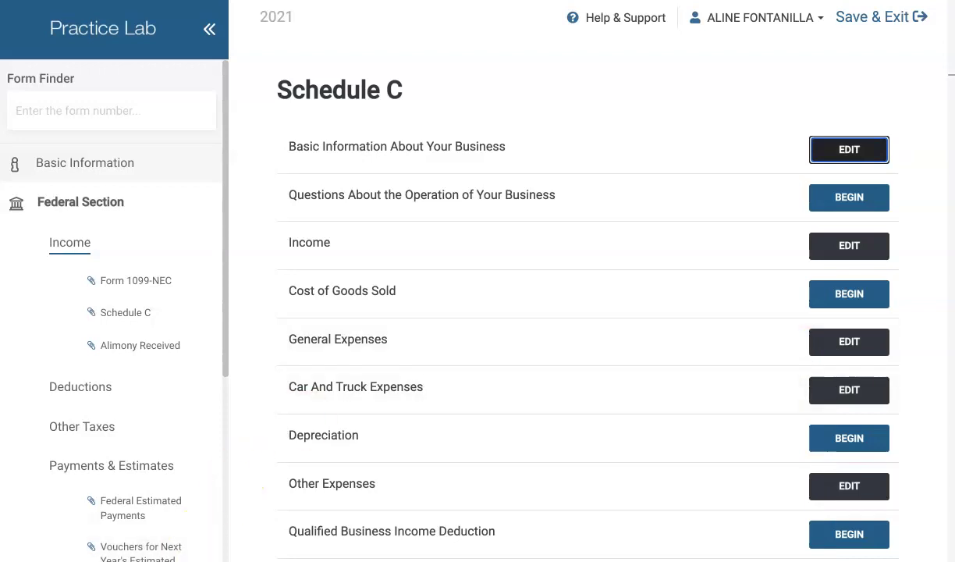
Open the Form 8863 education credit from the credits under Deductions and select Lifetime Learning as the credit type.
left_click(105, 385)
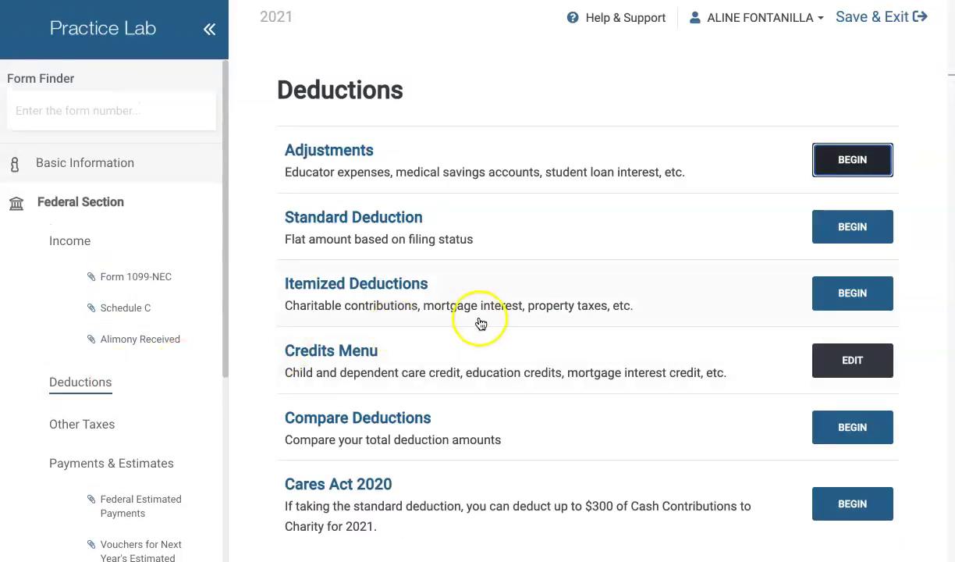
left_click(353, 359)
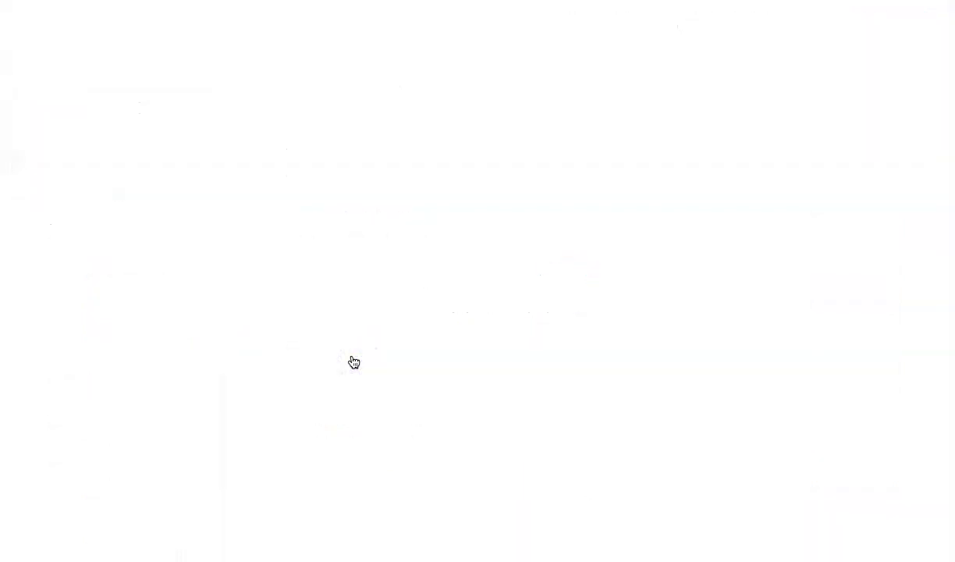
left_click(836, 295)
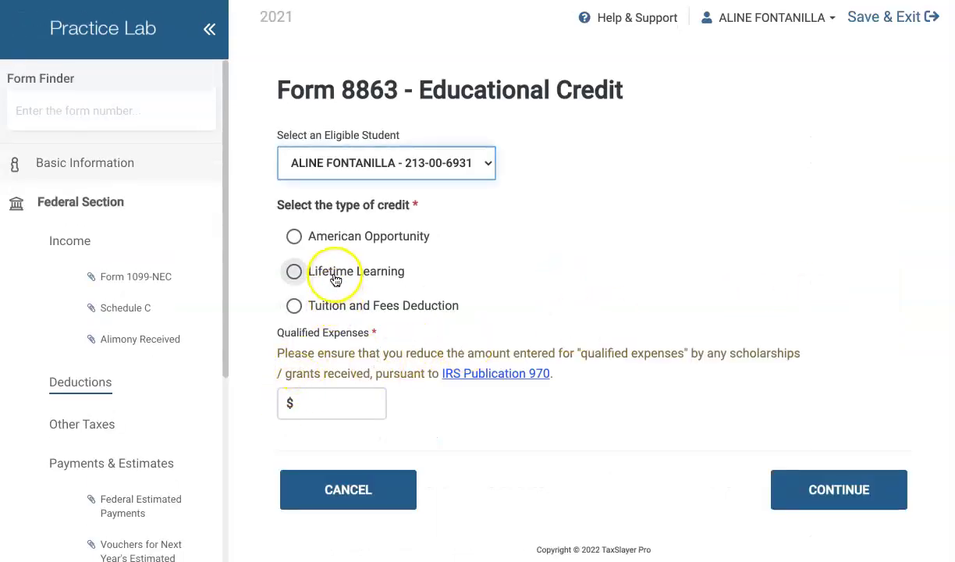
left_click(335, 272)
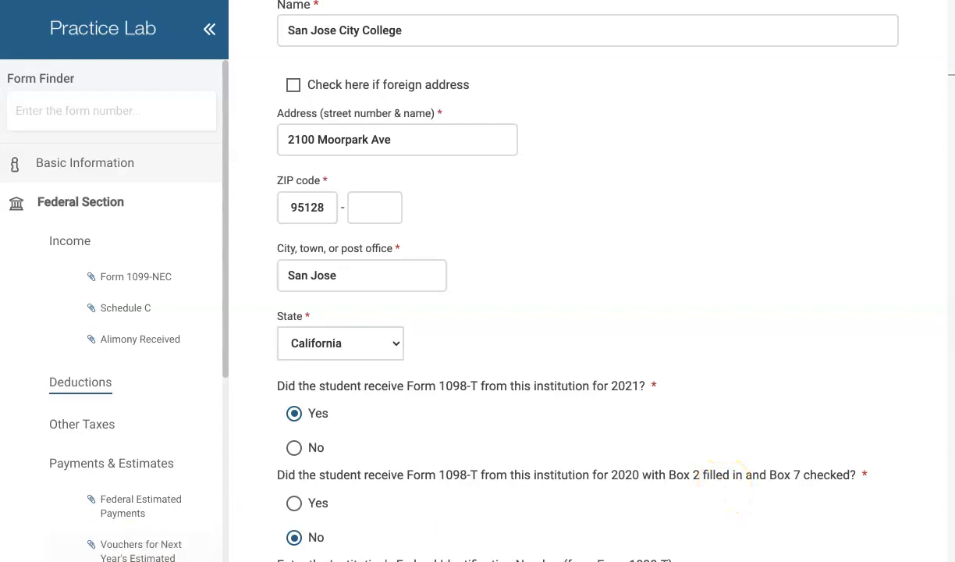
Review the San Jose City College details, answer No for four prior credit claims and half-time enrollment, and continue.
scroll(454, 255, "down", 5)
left_click(389, 238)
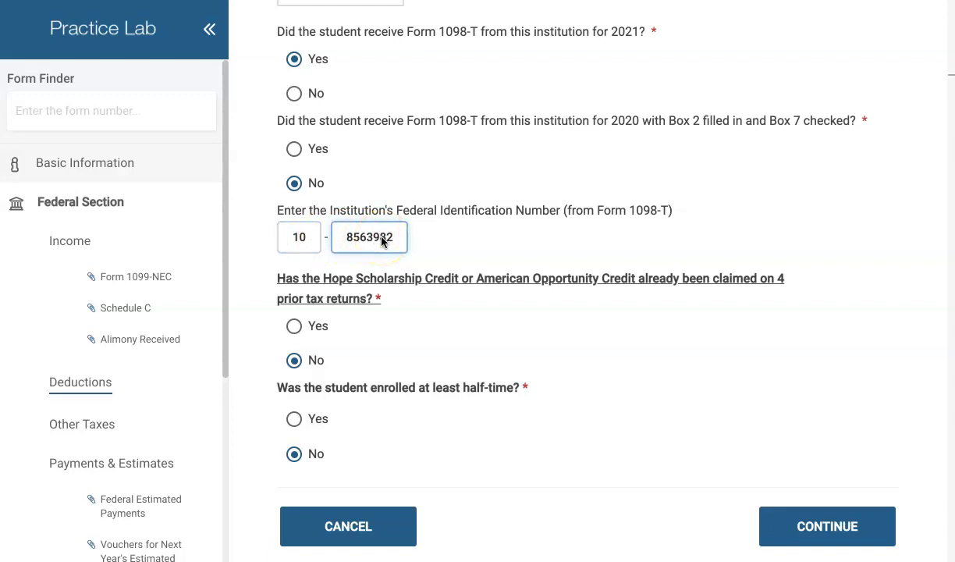
left_click(334, 363)
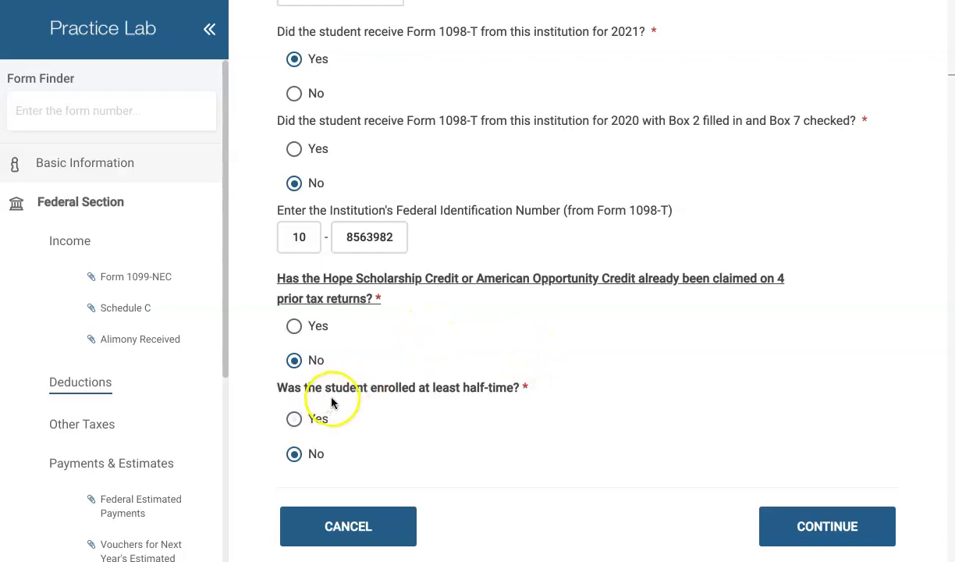
left_click(312, 453)
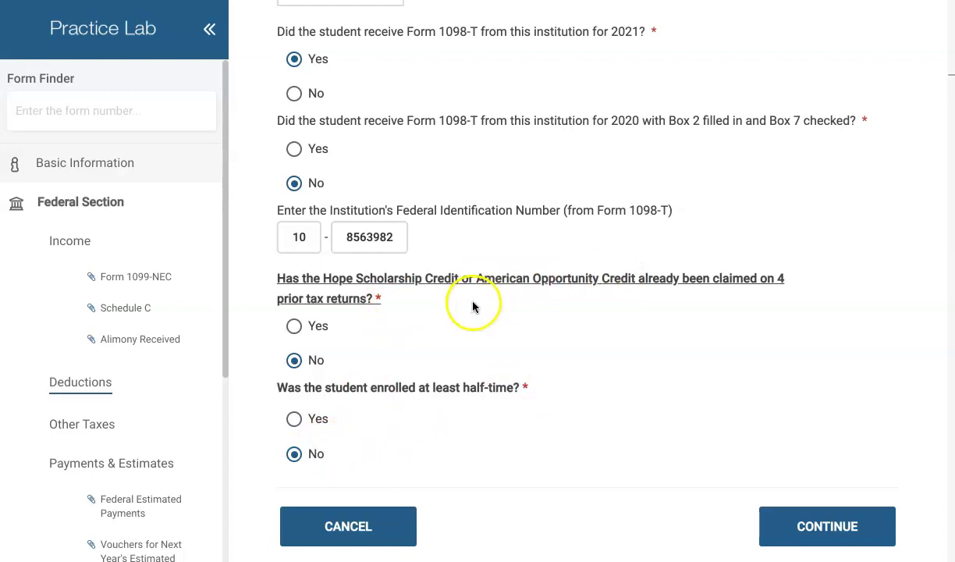
left_click(808, 521)
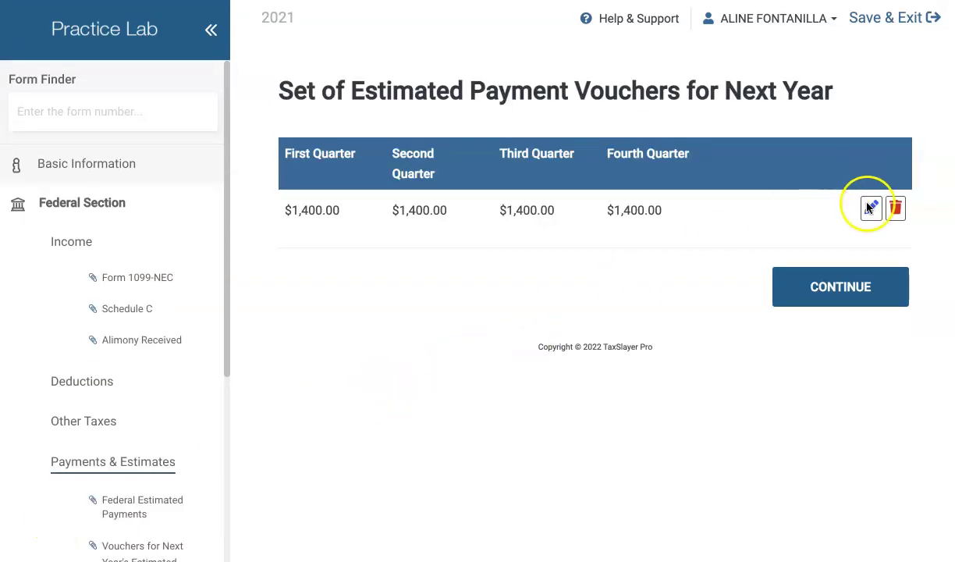
Open the set of estimated payment vouchers for next year and review the four quarterly amounts.
left_click(871, 209)
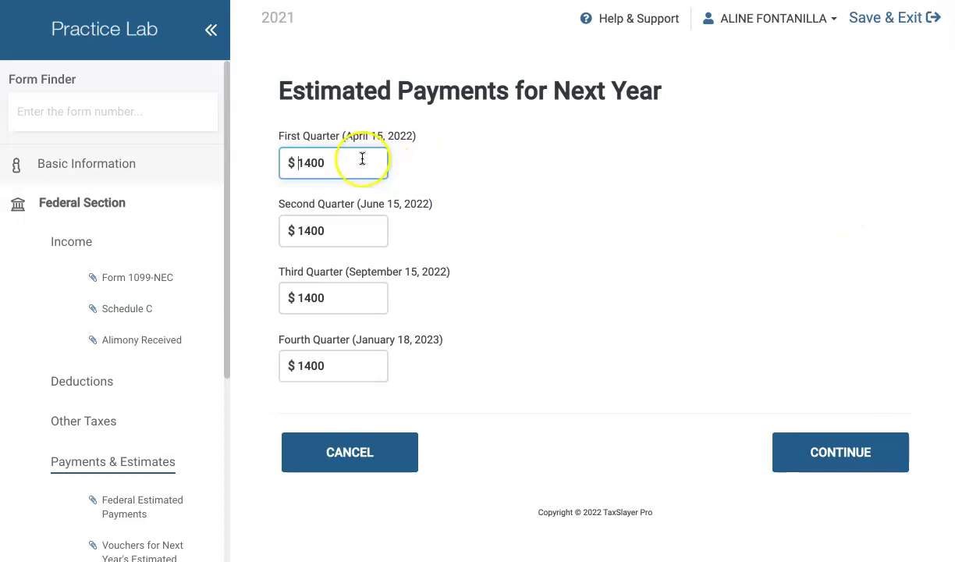
left_click(356, 367)
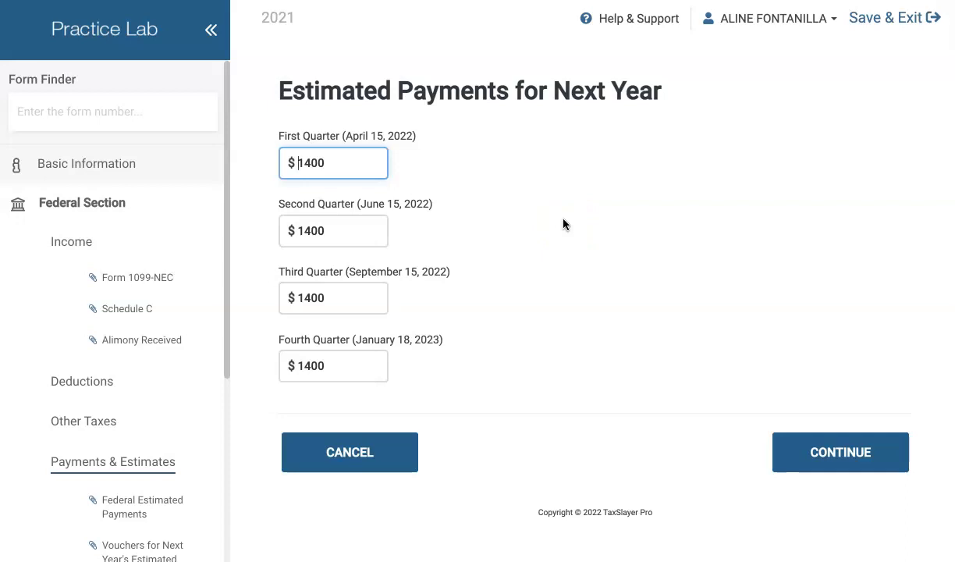
left_click(574, 169)
left_click(526, 189)
left_click(373, 416)
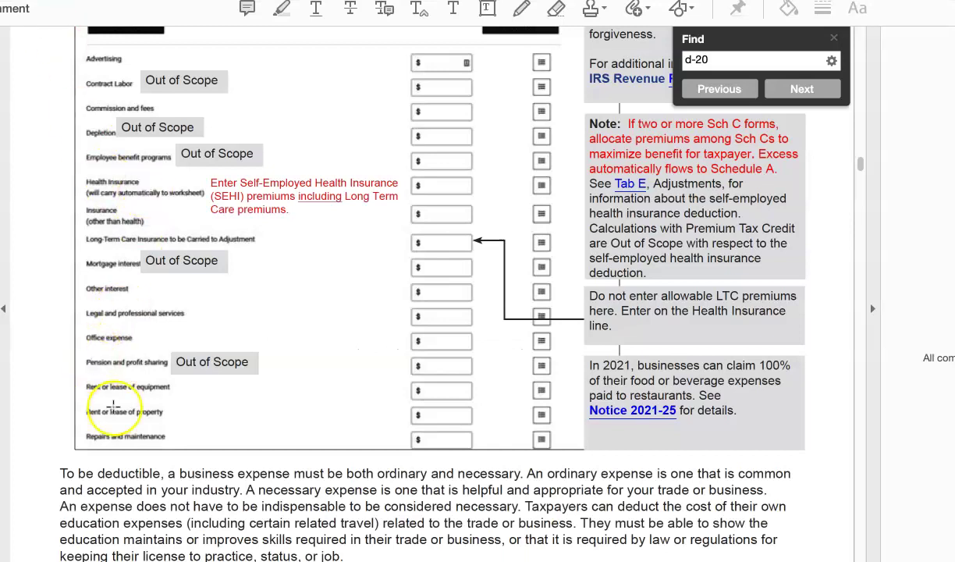
Look up "d-20" in the PDF reference guide and read the Schedule C expense notes, including the restaurant meals rule.
scroll(182, 350, "down", 1)
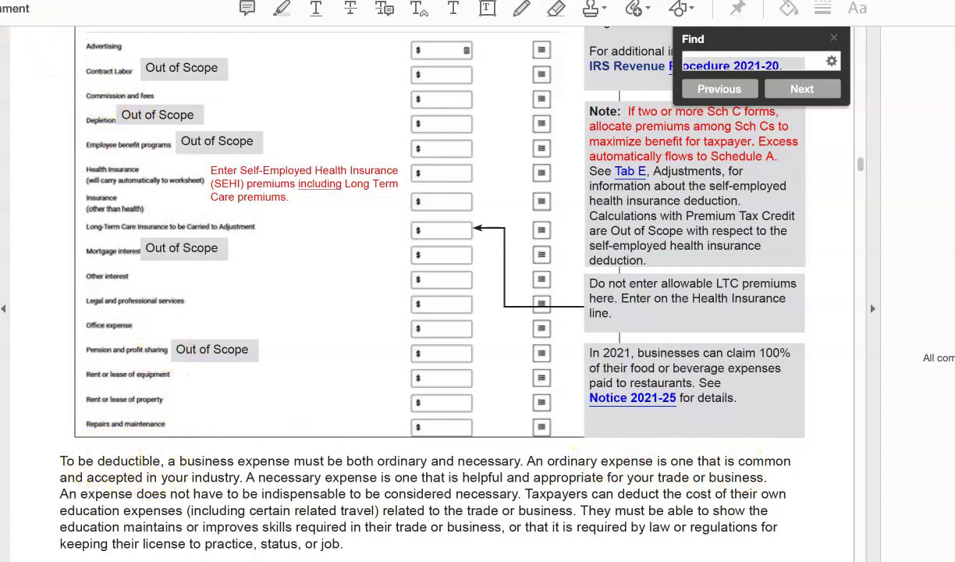
type("d-20")
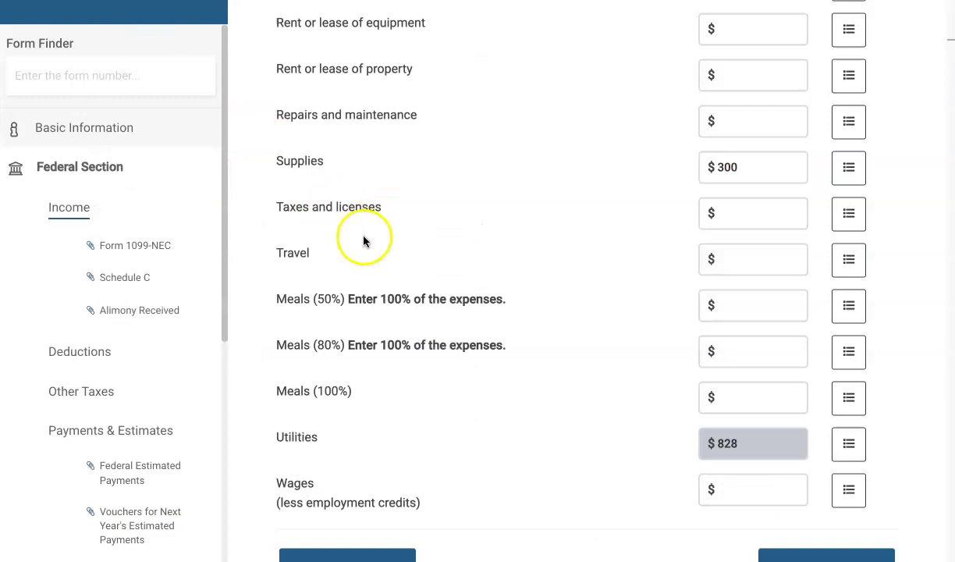
Switch to Practice Lab and review the Schedule C general expenses from Advertising down to the Meals (100%) line.
scroll(381, 239, "up", 10)
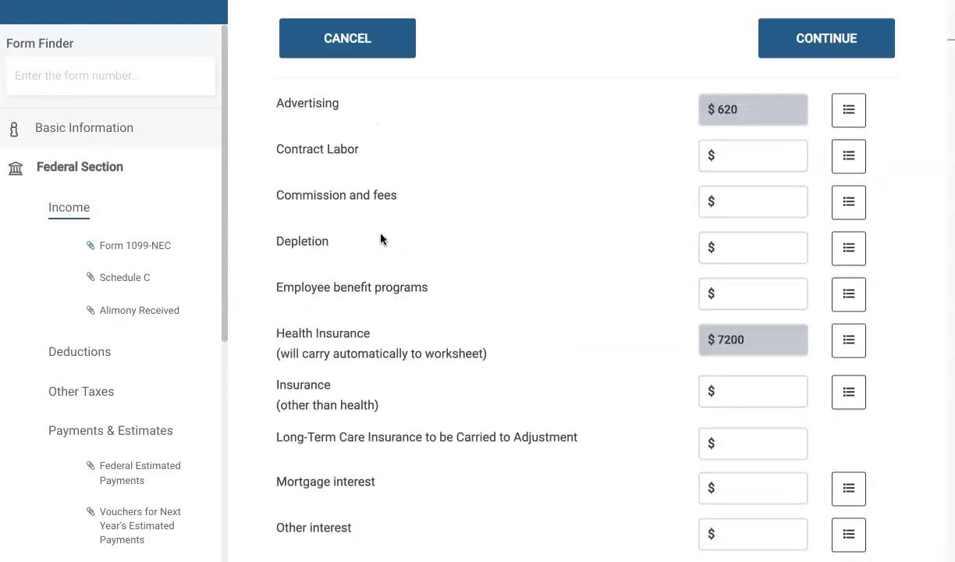
scroll(381, 239, "down", 4)
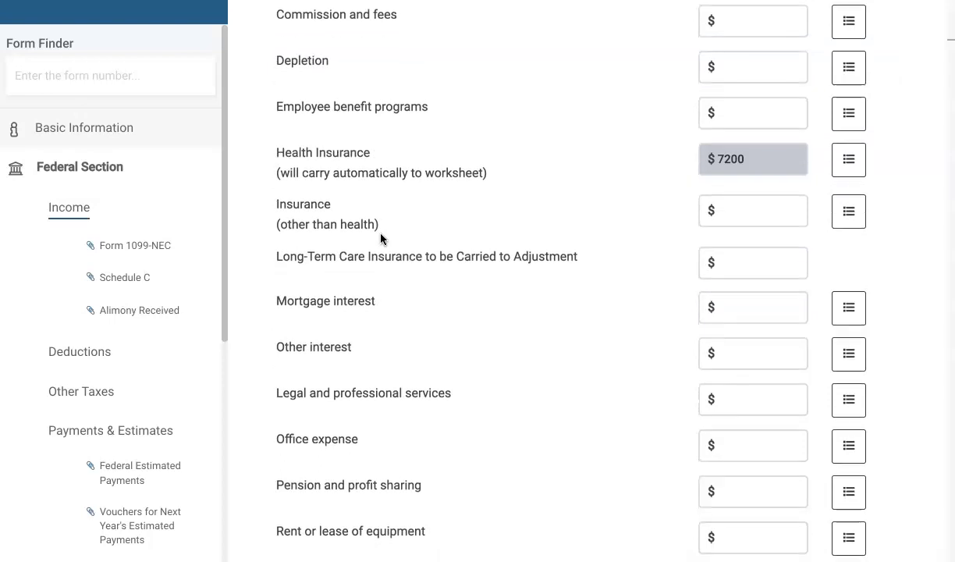
scroll(381, 238, "down", 5)
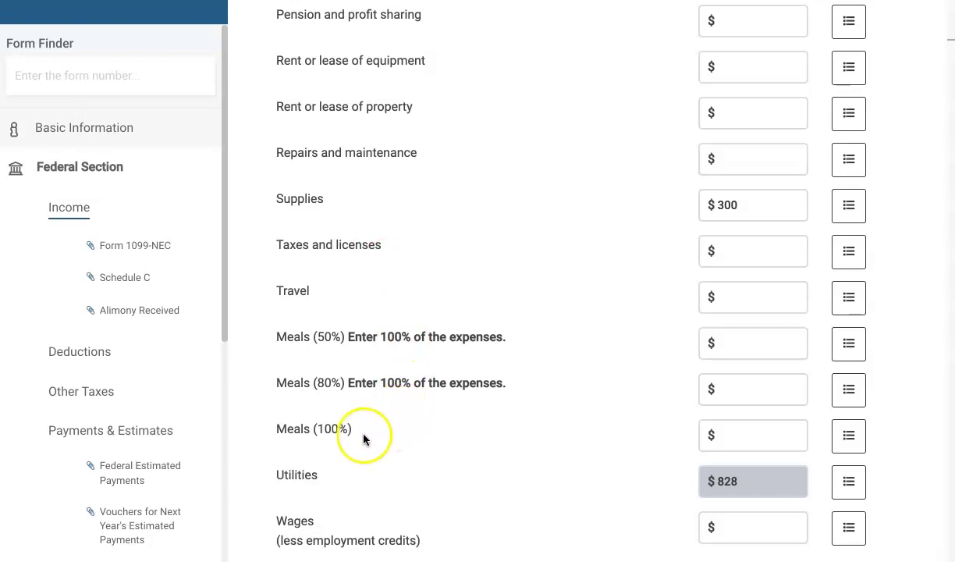
left_click(746, 435)
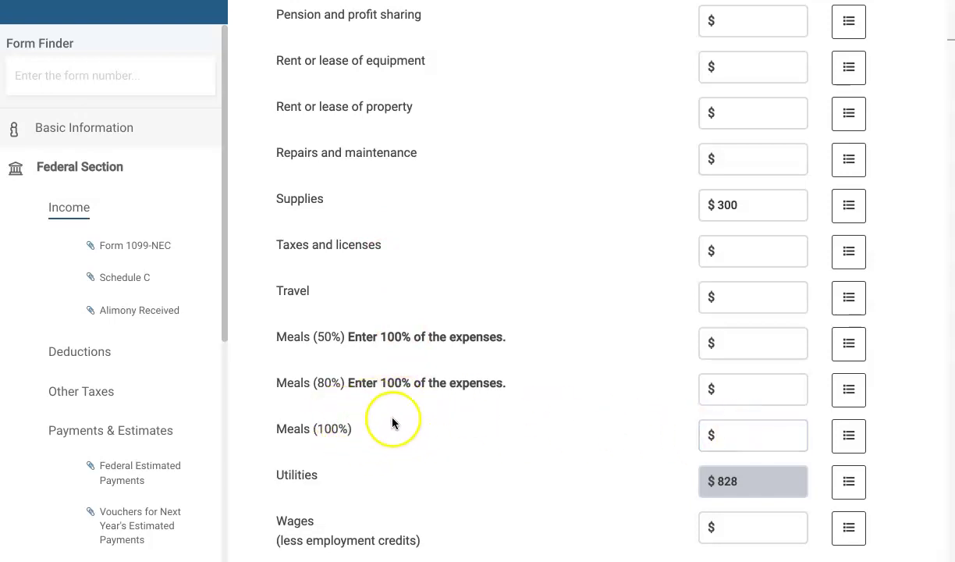